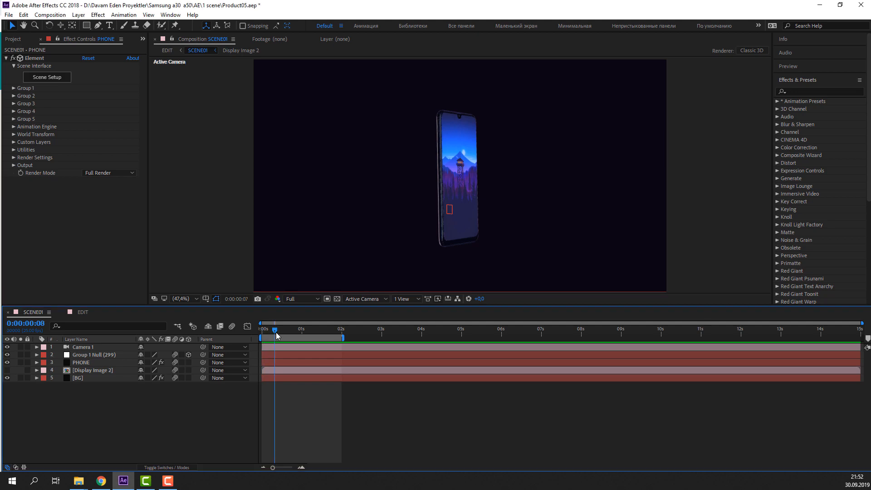
Open the Element scene setup of the PHONE layer and view the phone model from farther away
left_click(76, 364)
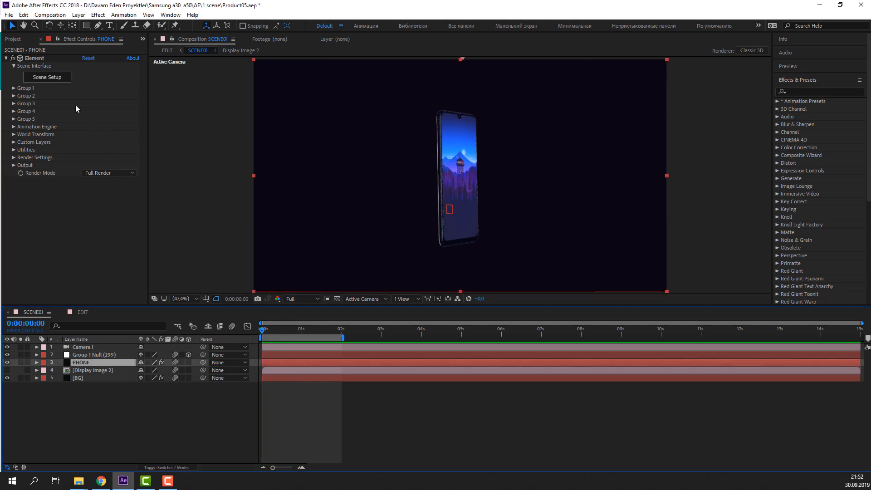
left_click(64, 80)
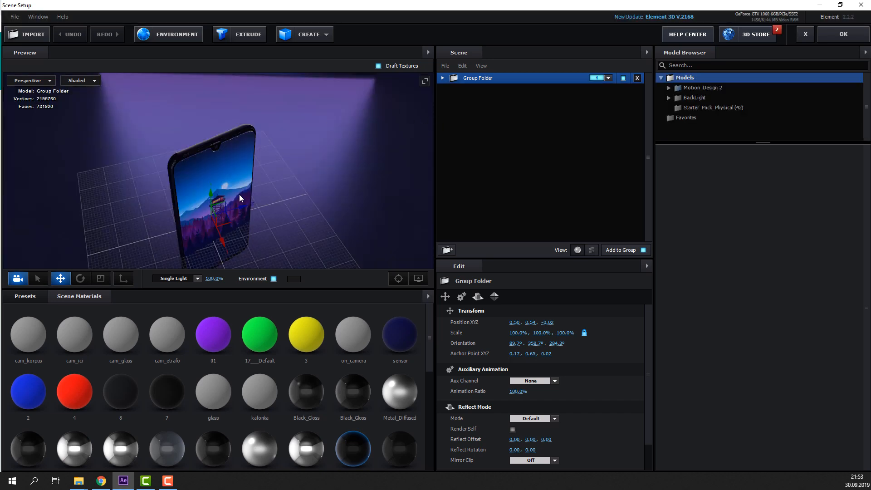
scroll(240, 198, "down", 5)
left_click_drag(149, 219, 399, 333)
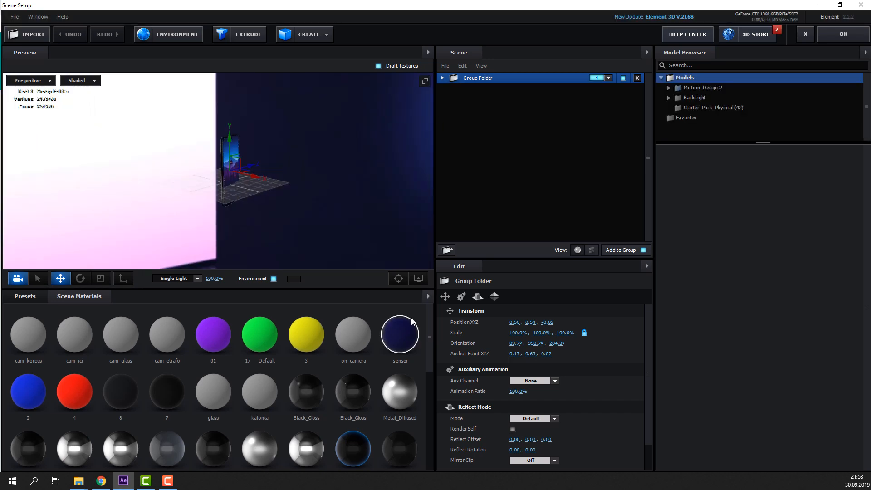
Hide the environment in the scene preview and show it again
left_click(274, 279)
left_click_drag(271, 256, 279, 282)
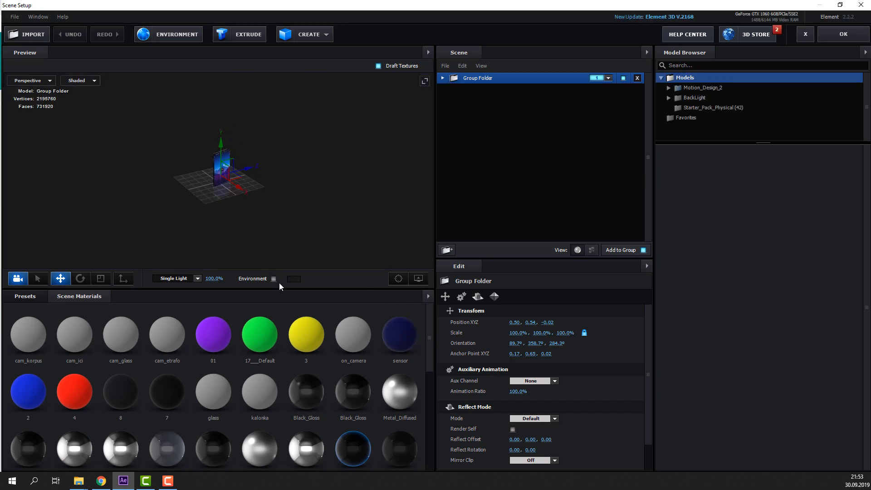
left_click(274, 278)
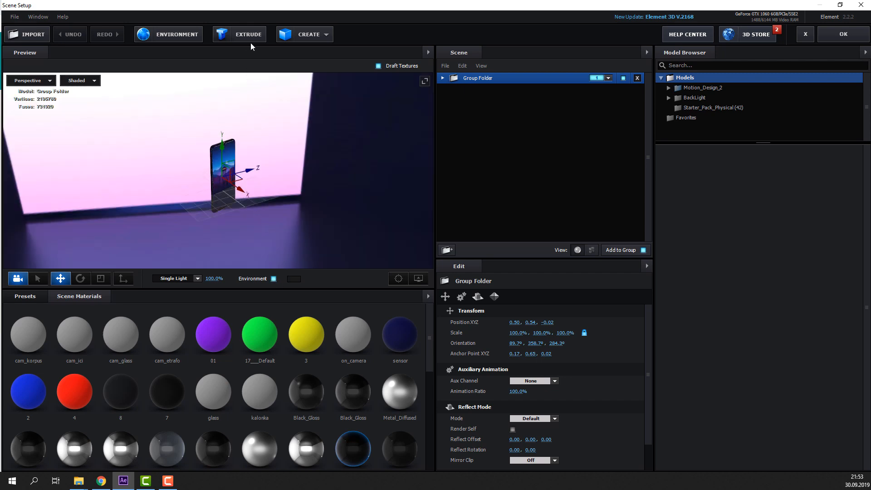
Create a sphere model in the scene and select it
left_click(313, 34)
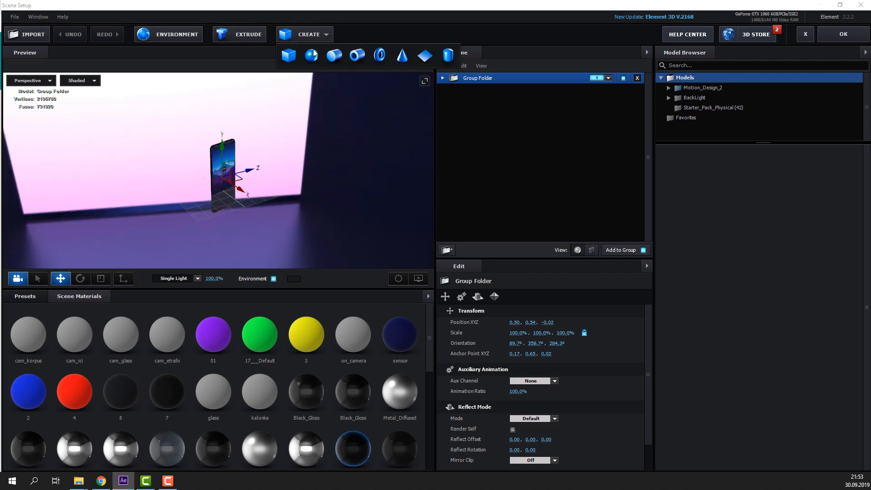
left_click(311, 54)
left_click_drag(485, 89, 488, 148)
left_click(444, 80)
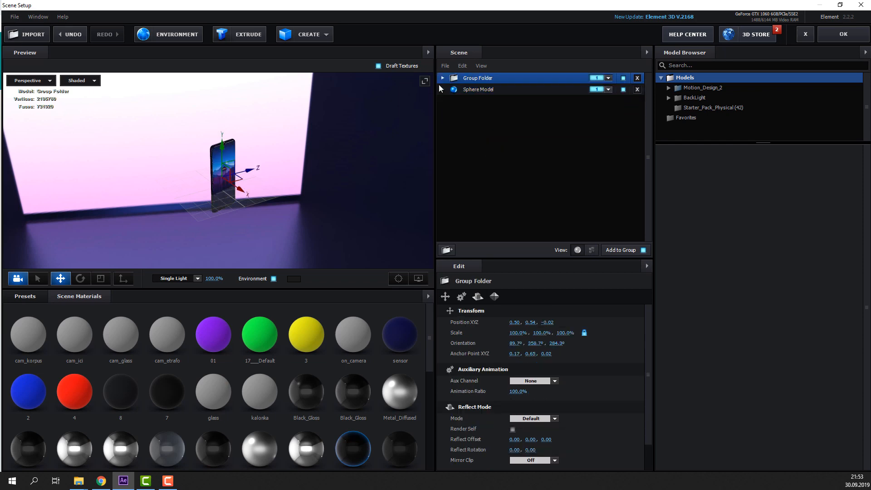
left_click(474, 93)
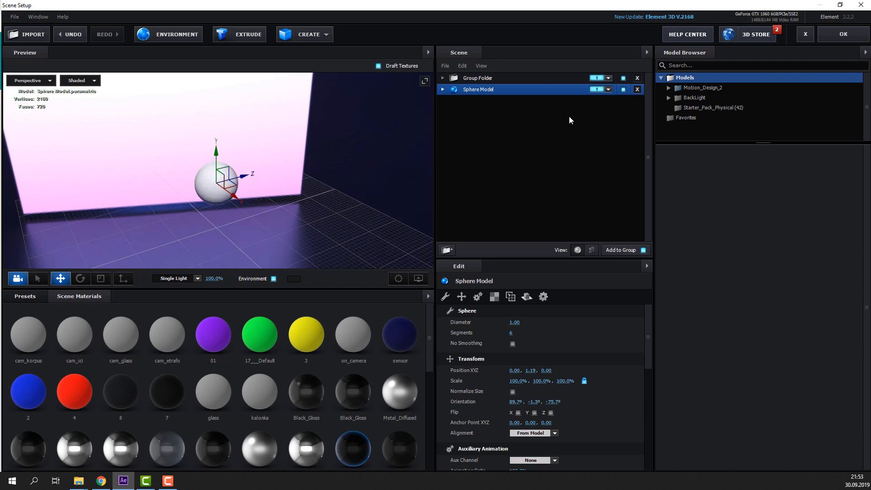
Assign the sphere model to group 2, separate from the phone's group
left_click(608, 89)
left_click(481, 81)
left_click_drag(389, 156, 274, 191)
left_click(477, 89)
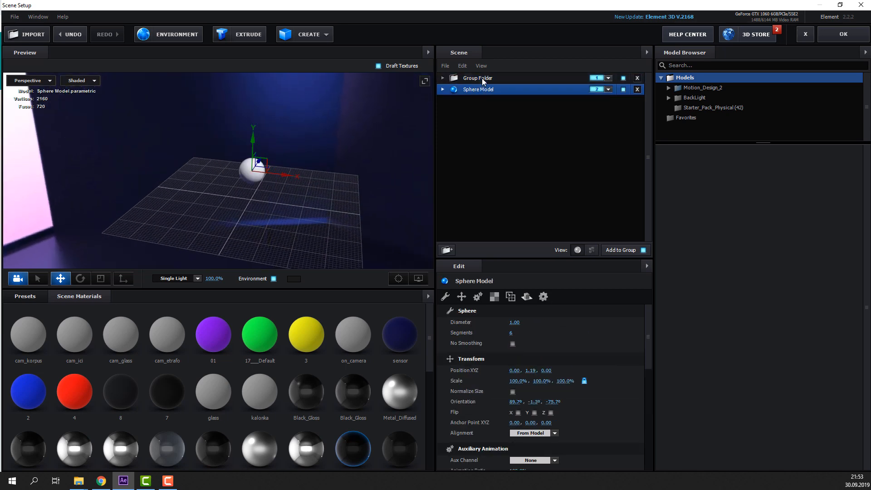
Apply the Black_Gloss material from the Physical presets to the sphere and inspect its reflections
left_click(482, 78)
left_click(481, 86)
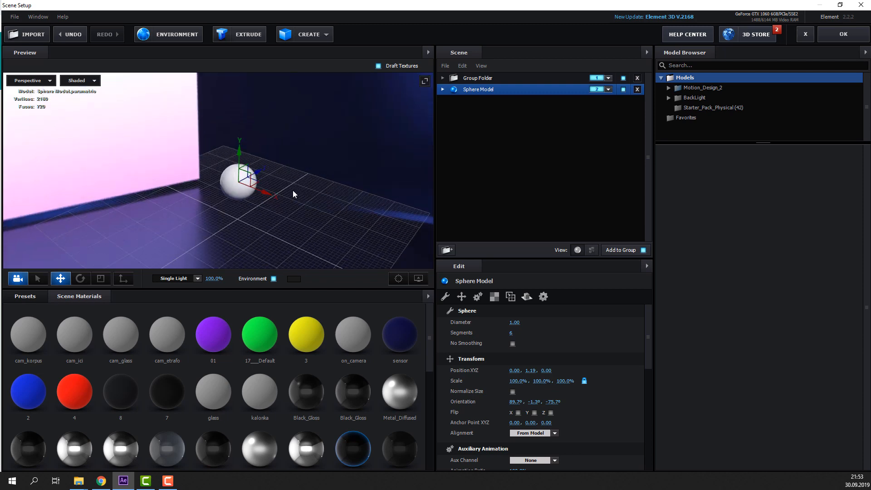
left_click(475, 80)
left_click(477, 90)
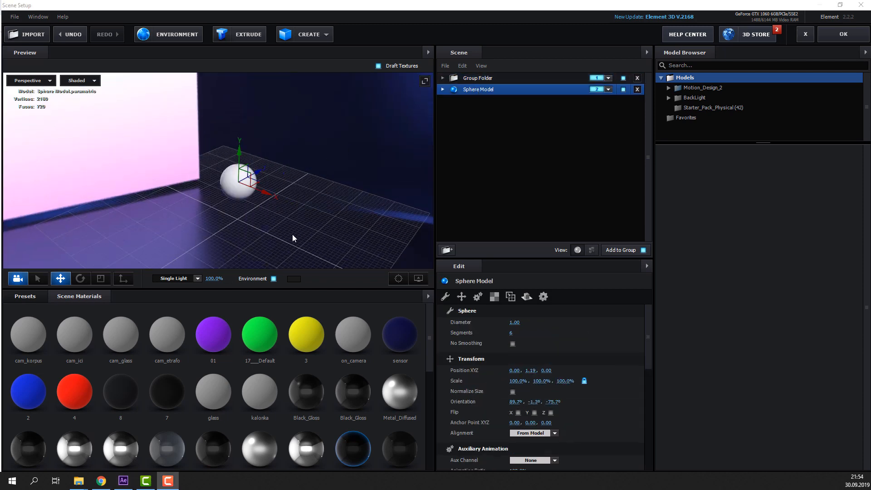
left_click(32, 301)
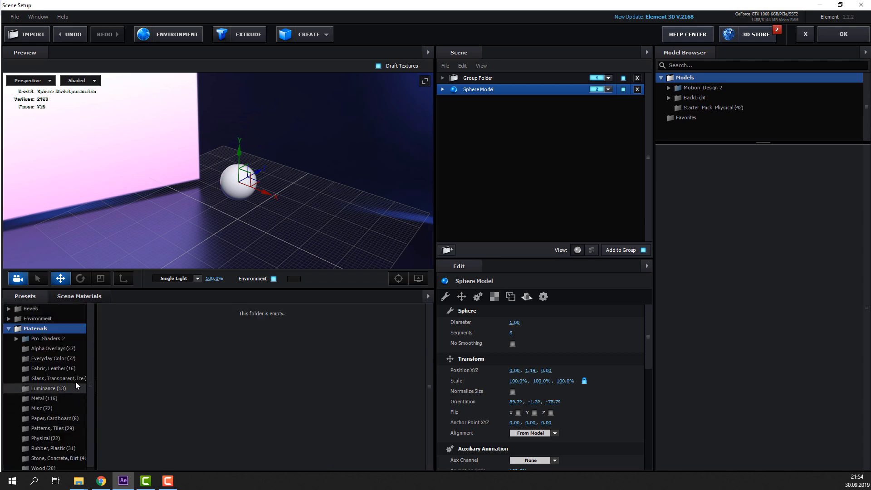
left_click(55, 439)
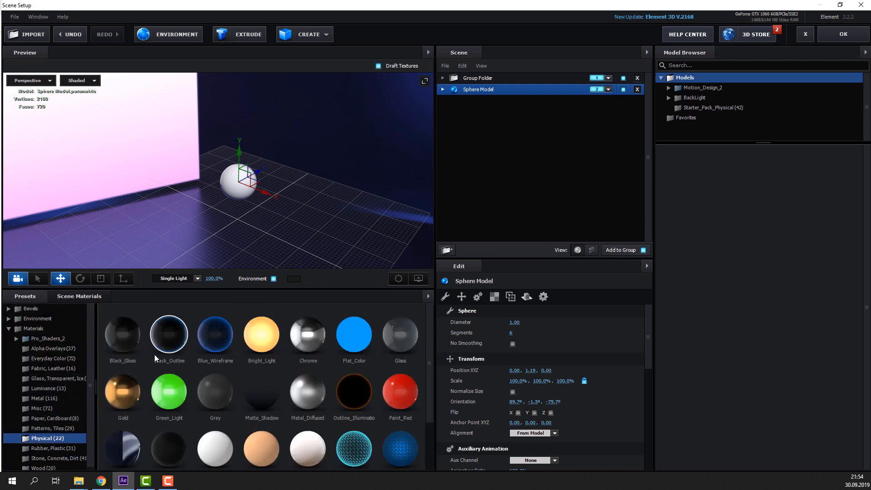
left_click_drag(124, 342, 236, 202)
scroll(236, 202, "up", 6)
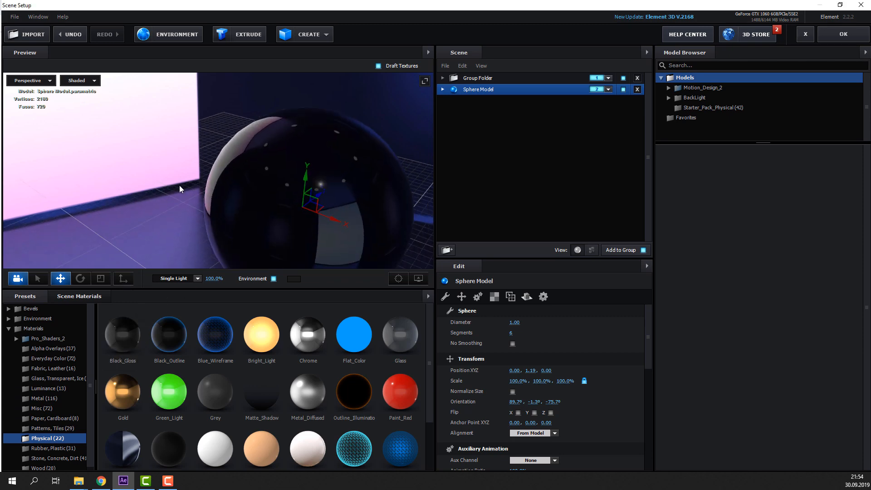
left_click_drag(179, 185, 143, 197)
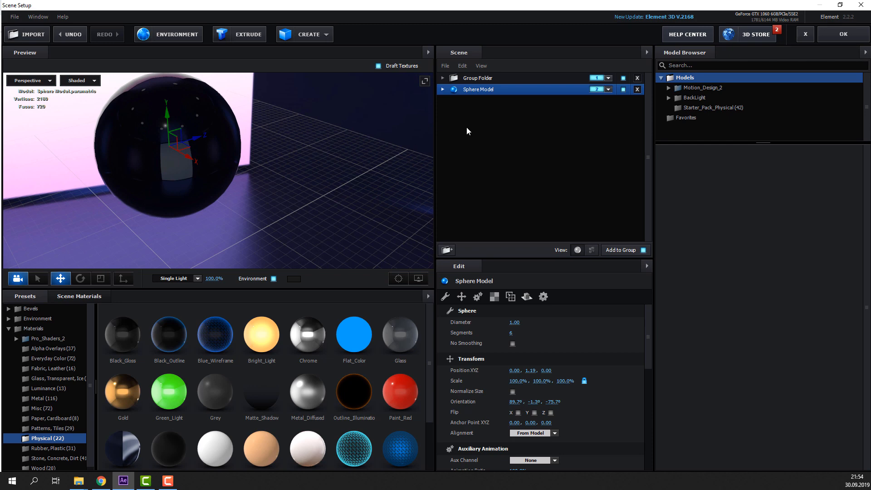
scroll(286, 155, "down", 3)
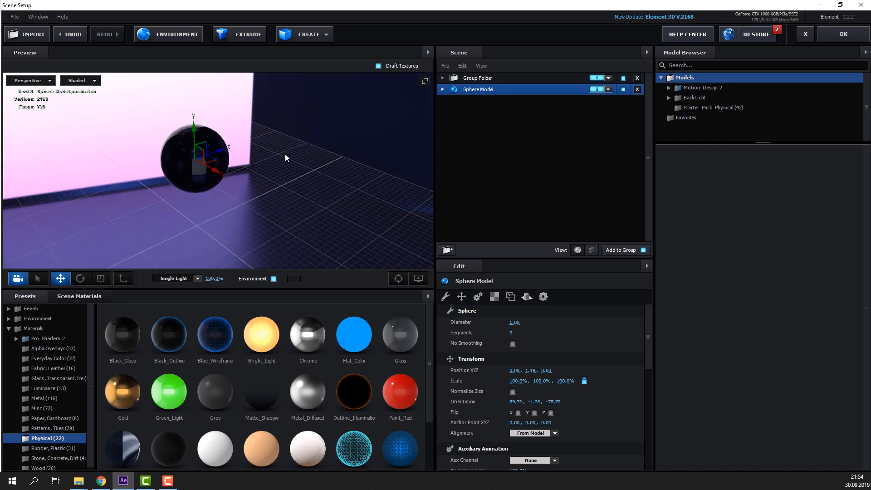
Move the sphere model along its X axis to a position of about 1.12
left_click(491, 78)
left_click(483, 90)
scroll(232, 169, "down", 4)
left_click_drag(227, 177, 253, 191)
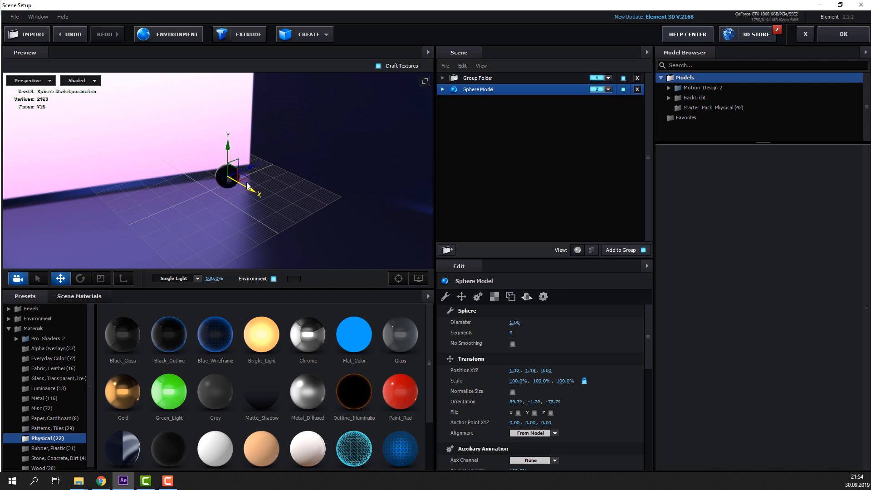
Compare the phone group with the sphere model, and accept the scene setup
left_click(459, 79)
left_click(475, 90)
left_click(480, 80)
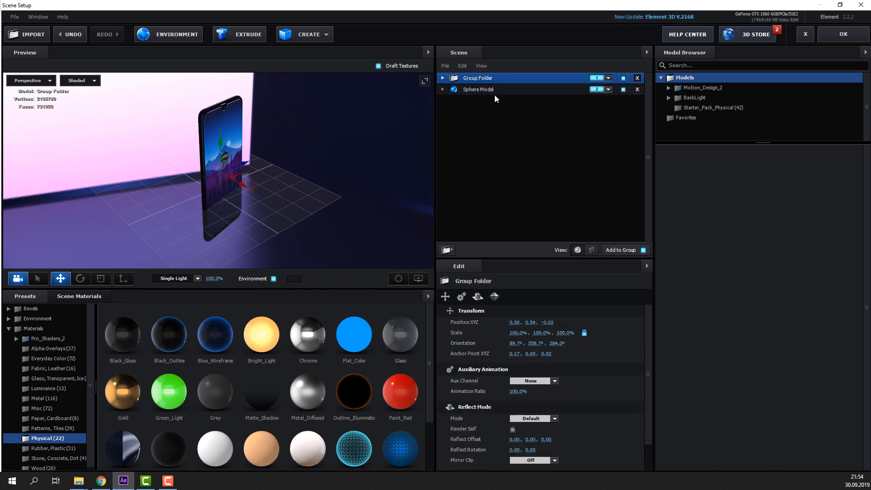
left_click(480, 90)
left_click(483, 82)
left_click(834, 37)
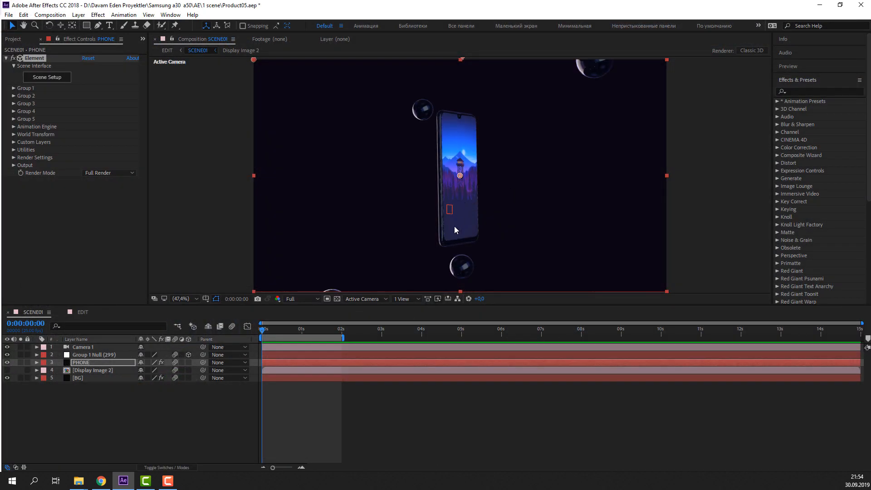
In the PHONE layer's Element effect, set Group 2's particle count to 8 and its replicator shape to Ring
left_click(84, 362)
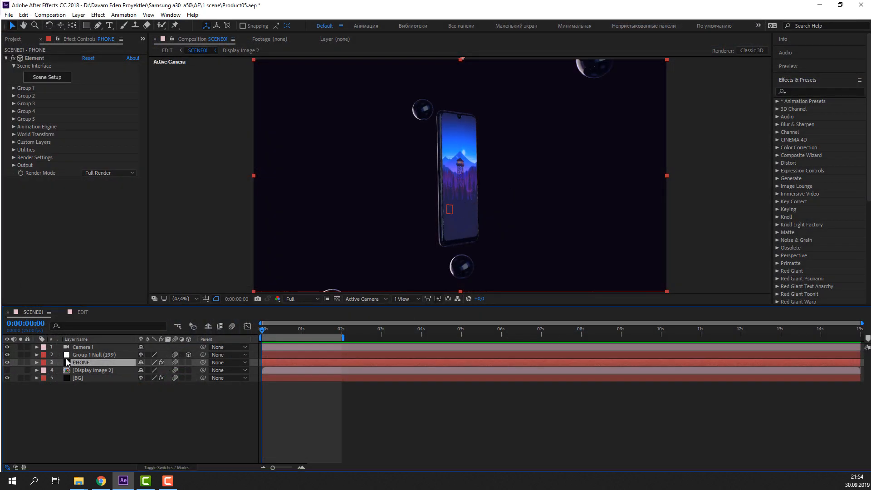
left_click(84, 356)
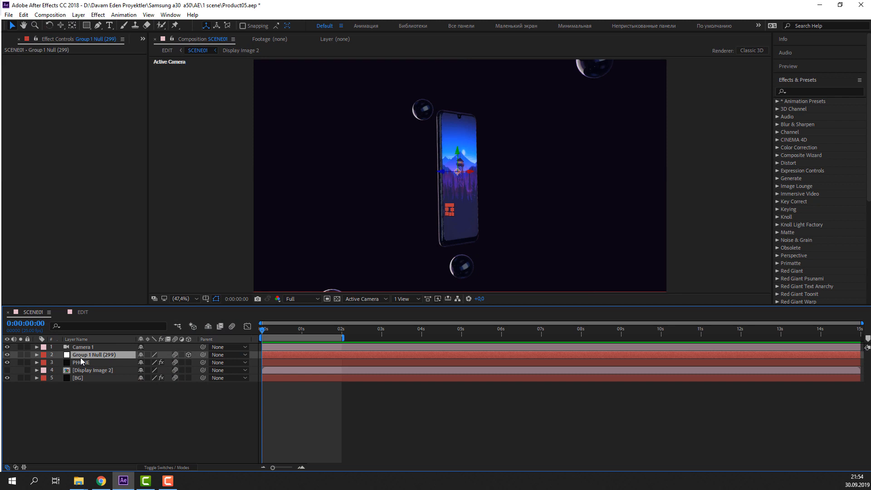
left_click(82, 362)
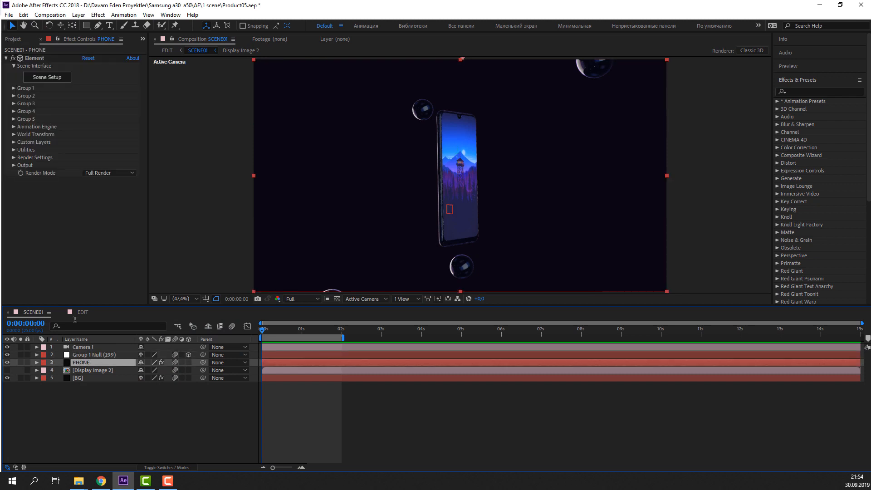
left_click(14, 96)
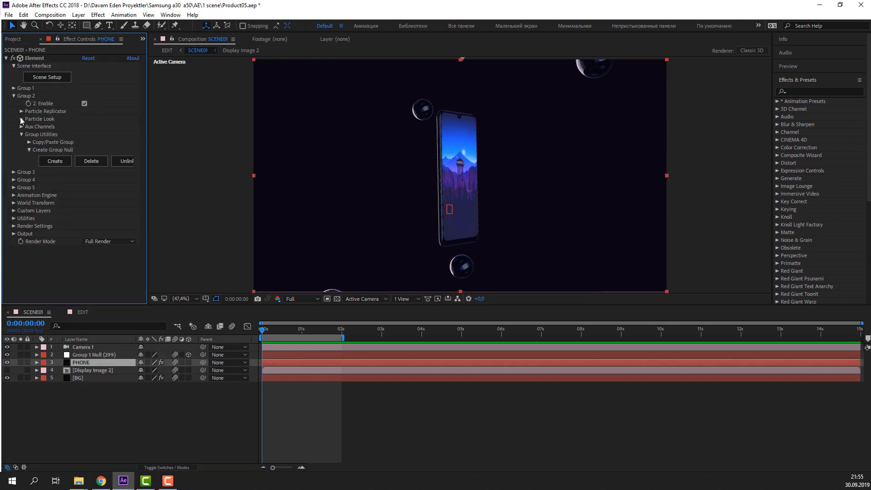
left_click(21, 111)
scroll(22, 112, "down", 1)
left_click(87, 107)
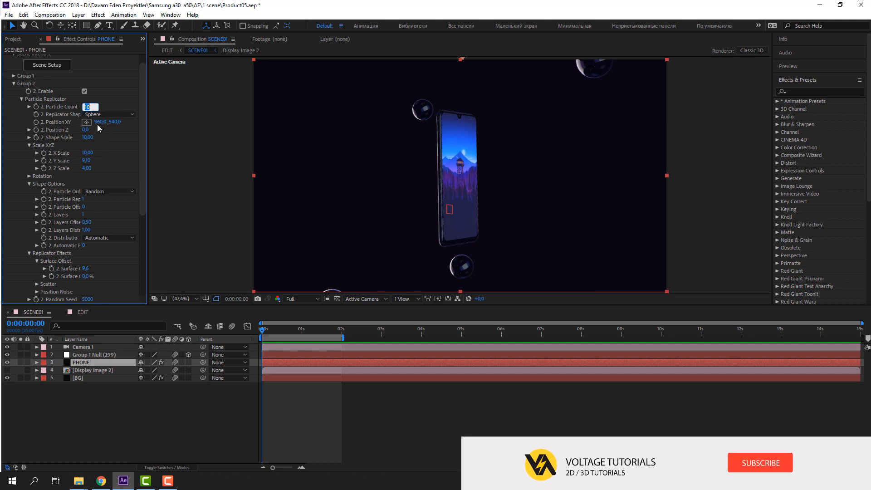
type("8")
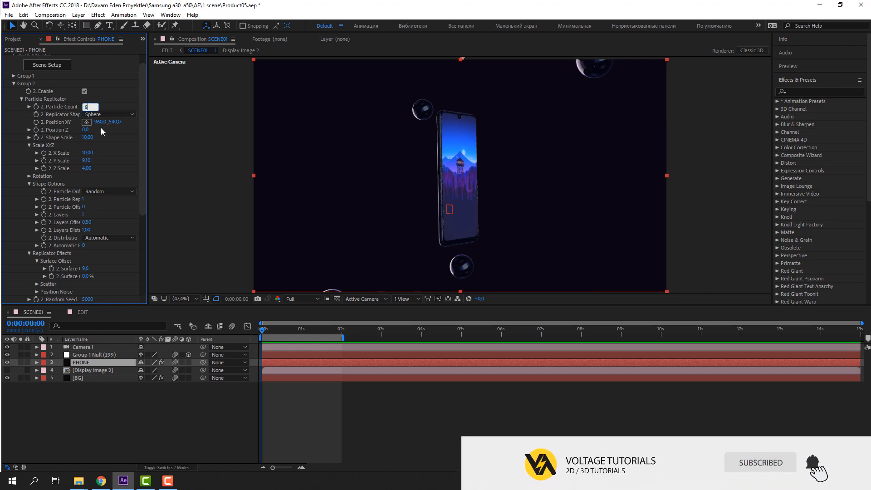
key("Return")
left_click(134, 114)
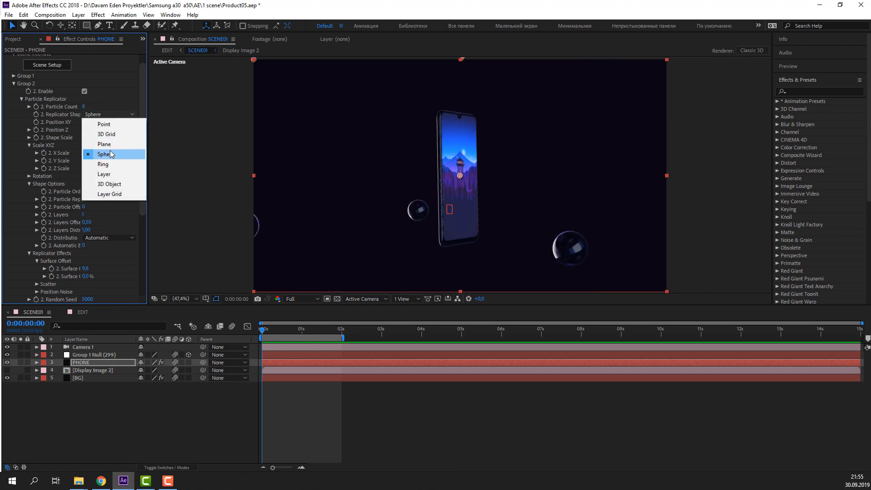
left_click(109, 166)
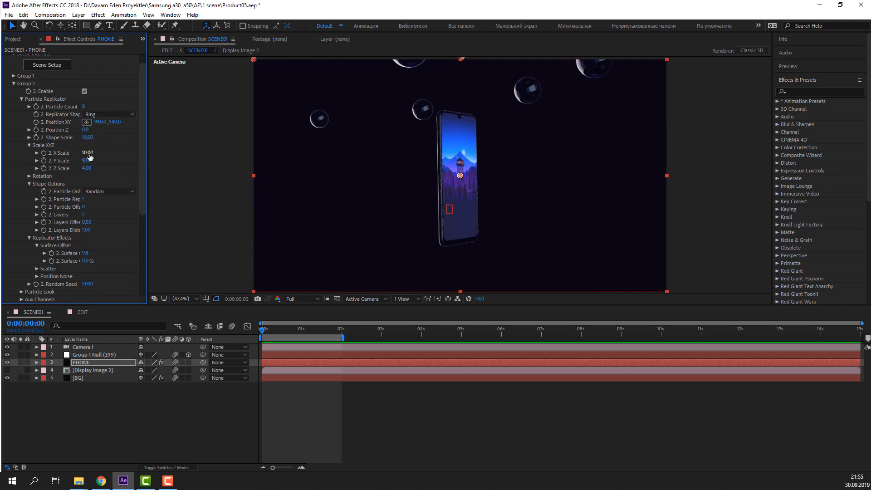
Adjust Group 2's replicator to an X scale of 10.40, a Z scale of 4.30 and a surface offset of -14.4
left_click_drag(102, 154, 90, 155)
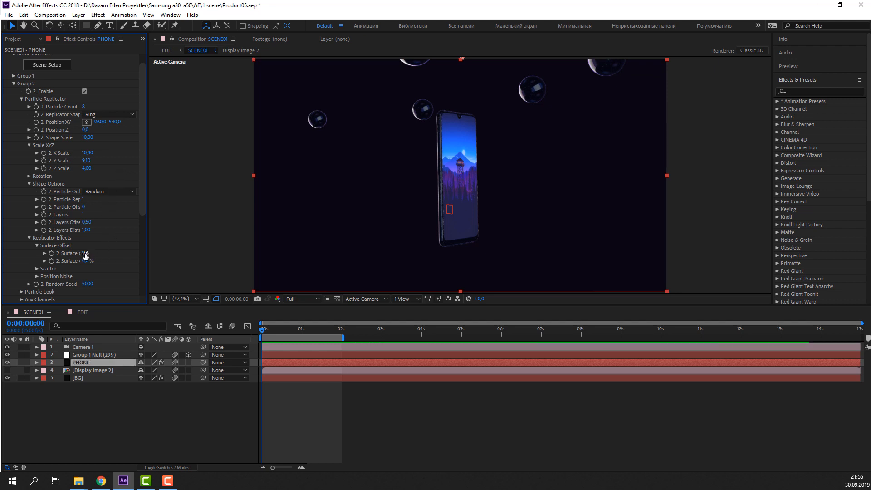
left_click_drag(86, 255, 61, 265)
mouse_move(86, 160)
left_mouse_down()
mouse_move(112, 161)
mouse_move(88, 168)
left_mouse_up()
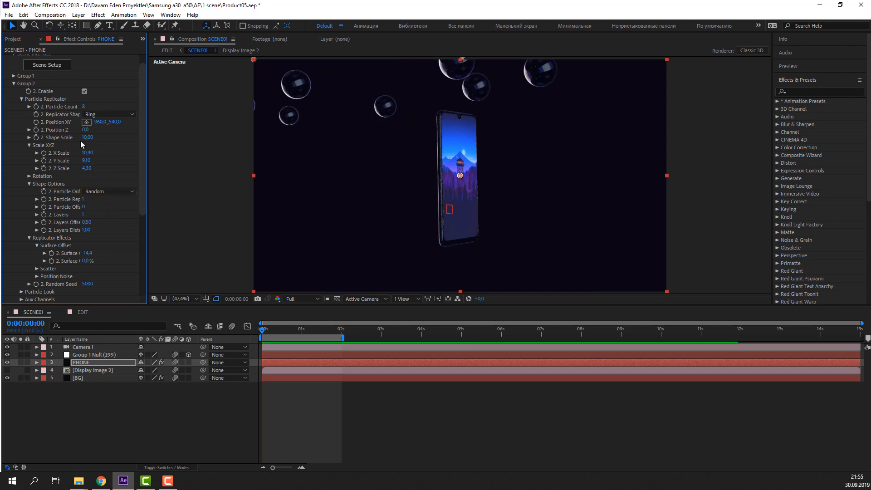
Set Group 2's Z position to about 761.7 and its shape scale to about 9.9
left_click(29, 130)
left_click_drag(89, 143, 120, 144)
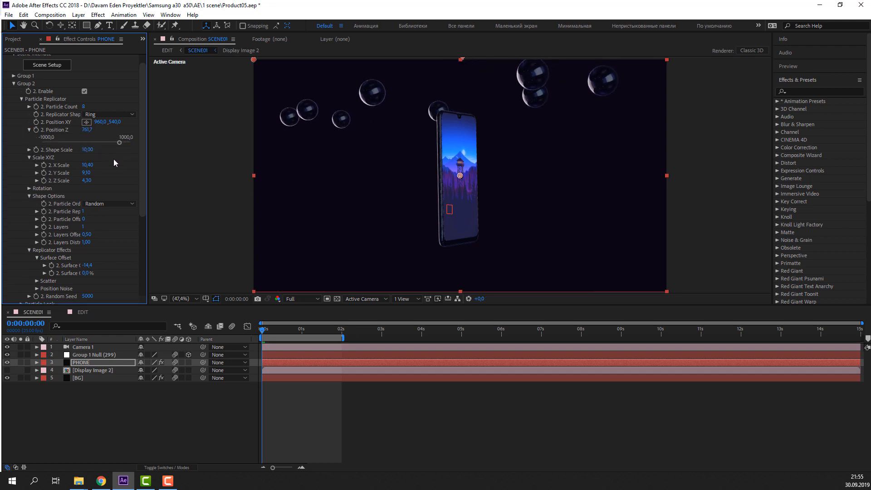
left_click(29, 130)
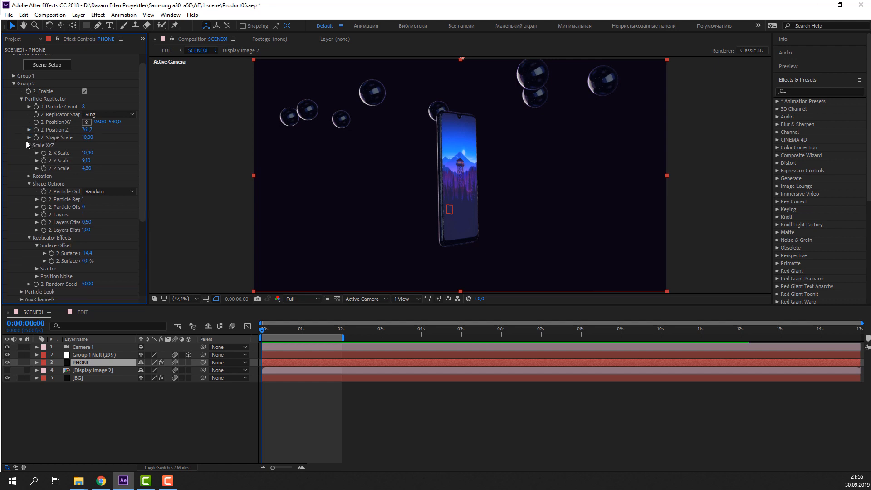
mouse_move(87, 137)
left_mouse_down()
mouse_move(73, 140)
mouse_move(88, 141)
left_mouse_up()
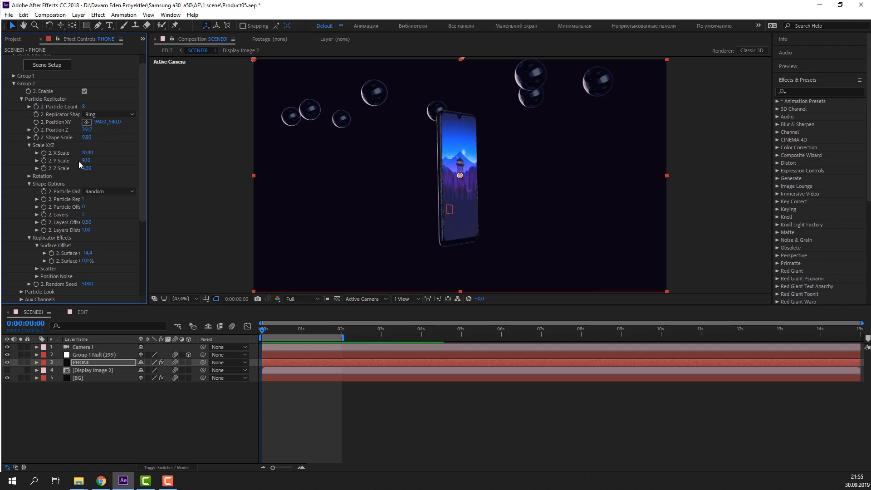
Try rotating Group 2's replicator around its X axis, and undo the rotation
left_click(29, 177)
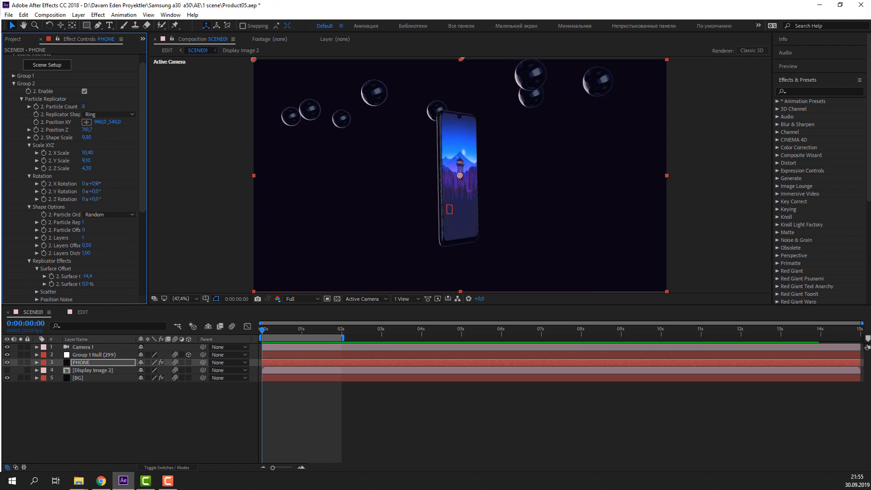
left_click_drag(94, 184, 169, 197)
key("ctrl+z")
key("ctrl+z")
key("ctrl+z")
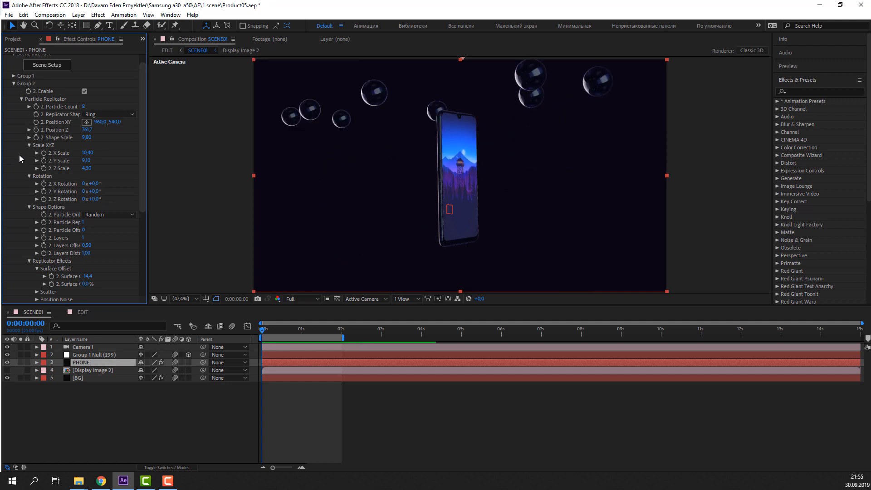
Try scattering Group 2's spheres with a scatter of 43.9 and an X scatter of 23.1, undoing each change
left_click(30, 146)
scroll(19, 213, "down", 1)
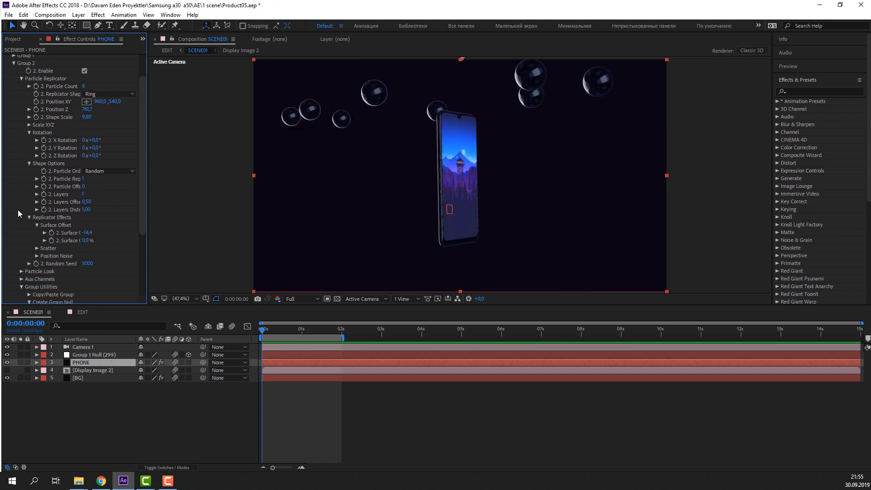
left_click(37, 248)
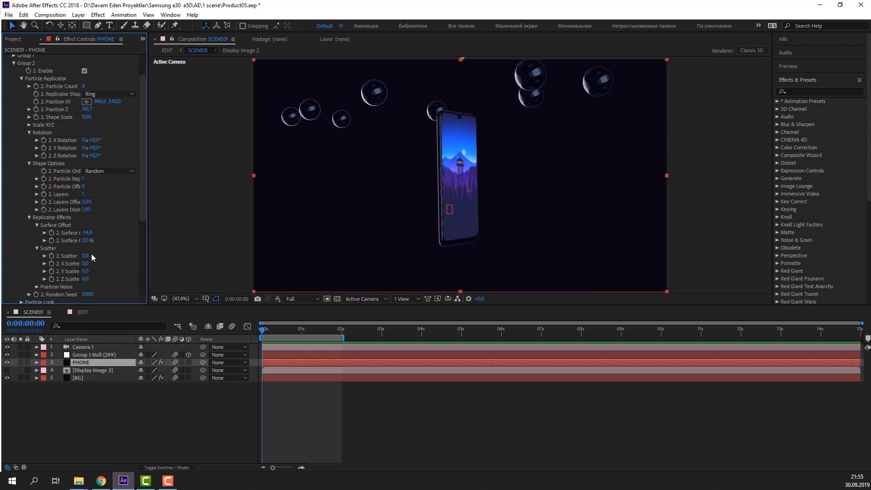
left_click_drag(85, 256, 431, 249)
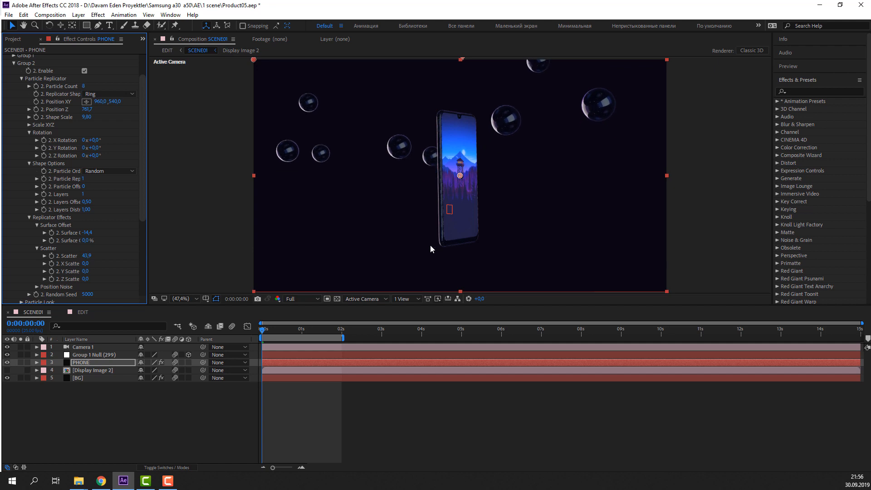
key("ctrl+z")
left_click_drag(85, 264, 243, 263)
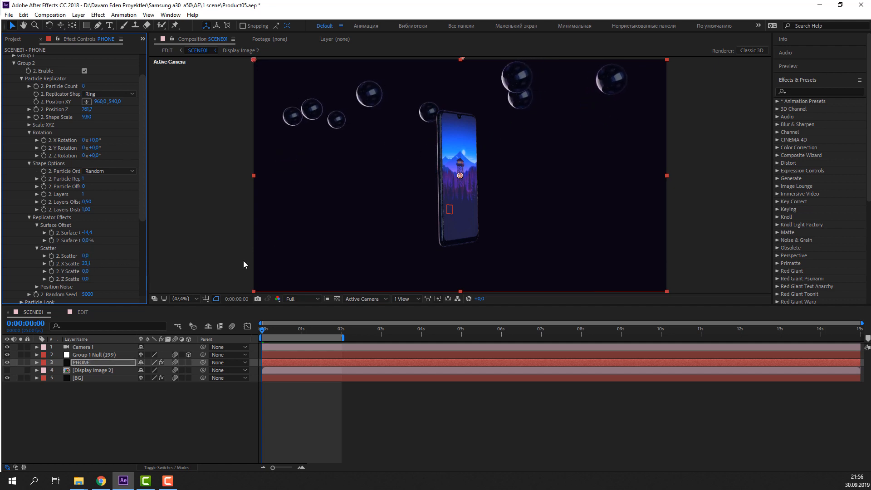
key("ctrl+z")
Set Group 2's Y scatter to about 56.9 and its particle count to 15
left_click_drag(85, 273, 433, 264)
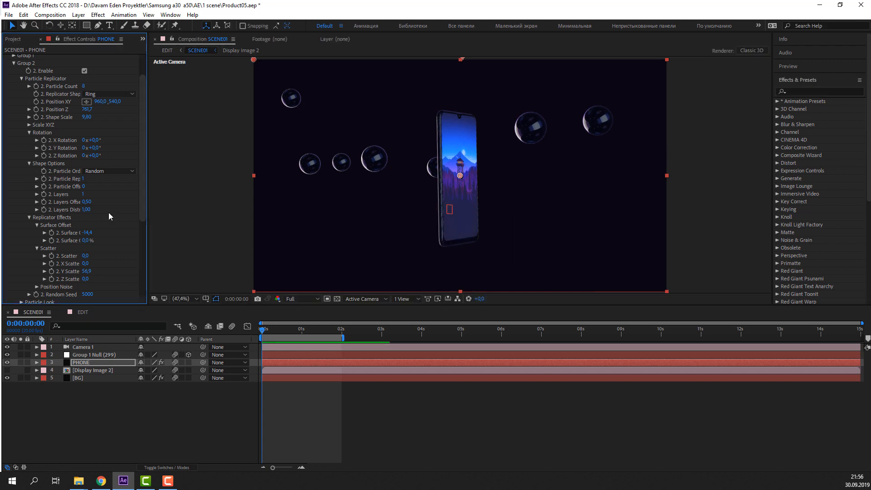
left_click(84, 86)
type("15")
key("Return")
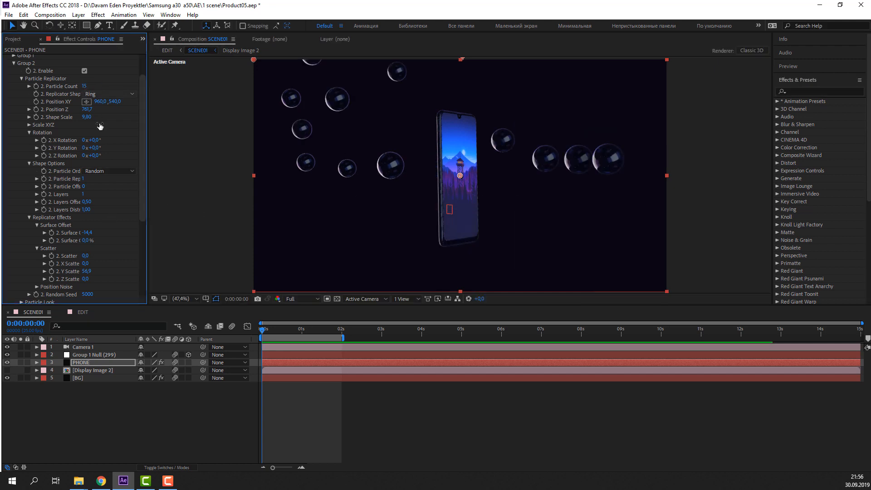
Change Group 2's replicator shape to Sphere and set its X rotation to about 81°
left_click(123, 94)
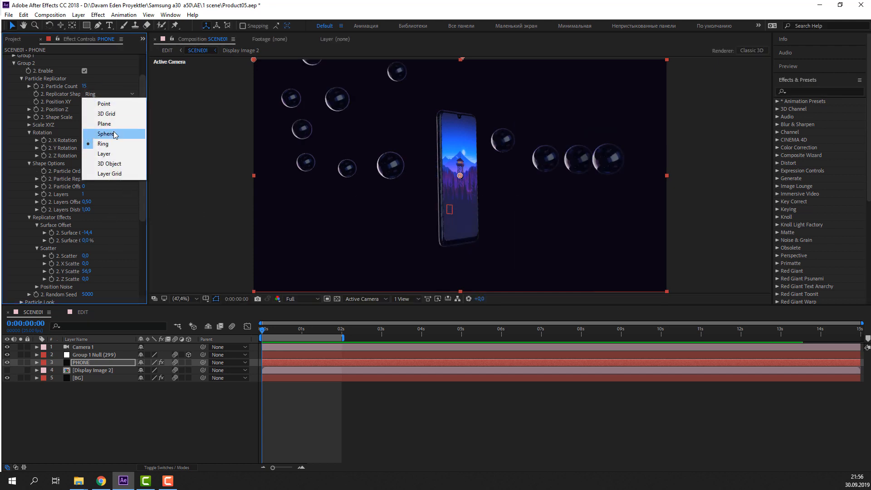
left_click(115, 132)
key("u")
key("u")
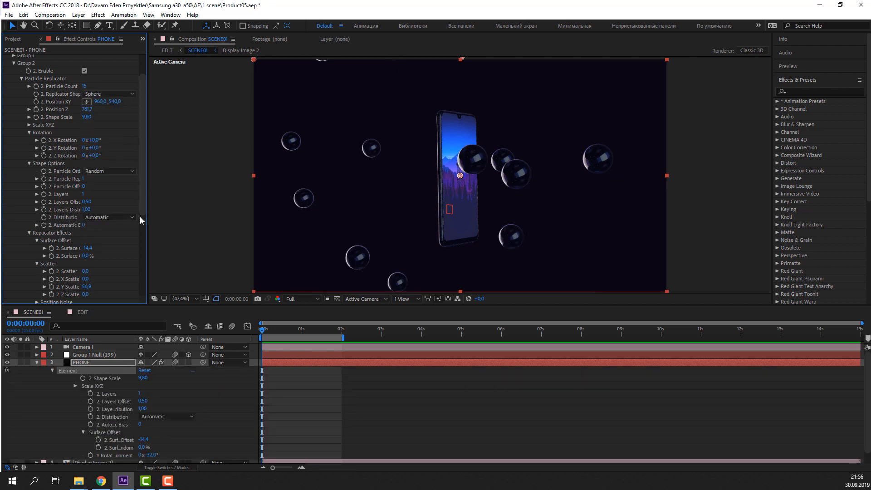
scroll(114, 195, "up", 1)
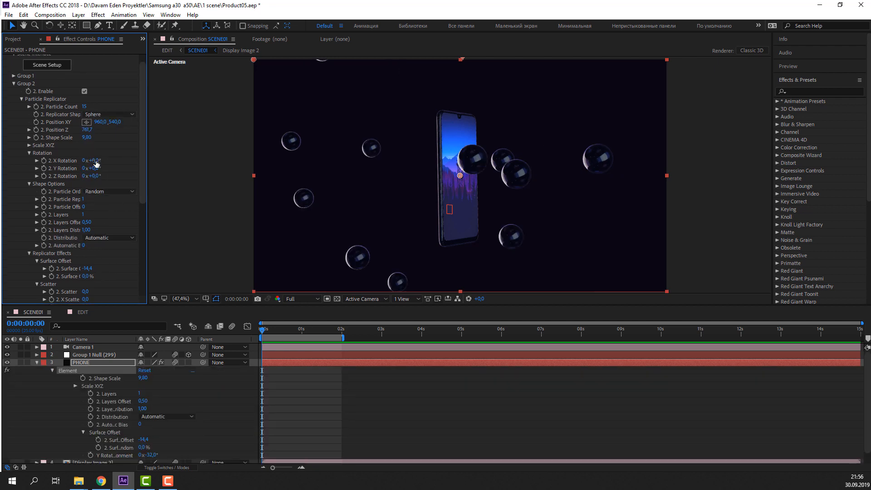
left_click_drag(95, 164, 136, 232)
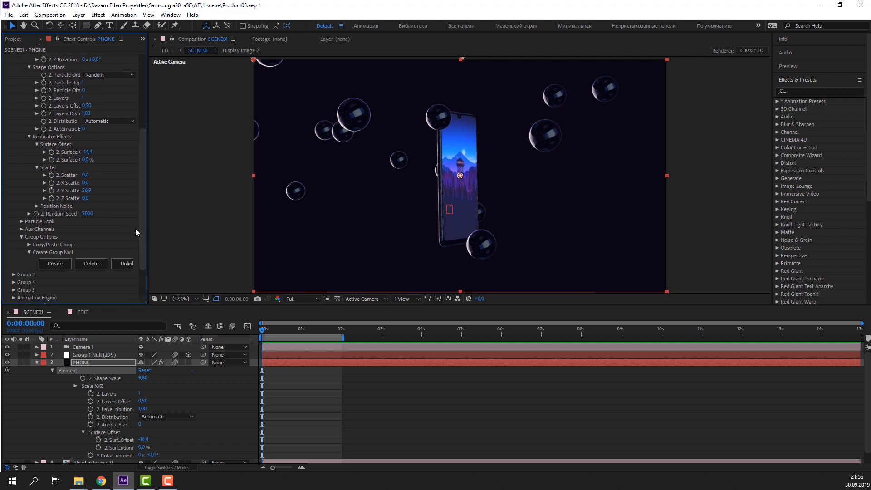
Set Group 2's replicator X scale to 10.70 and its Y scale to 6.50
left_click(21, 237)
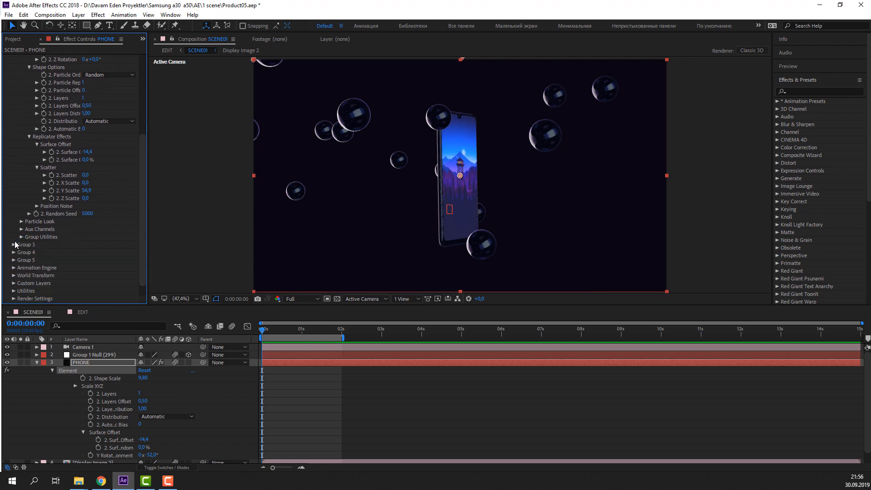
scroll(13, 209, "up", 6)
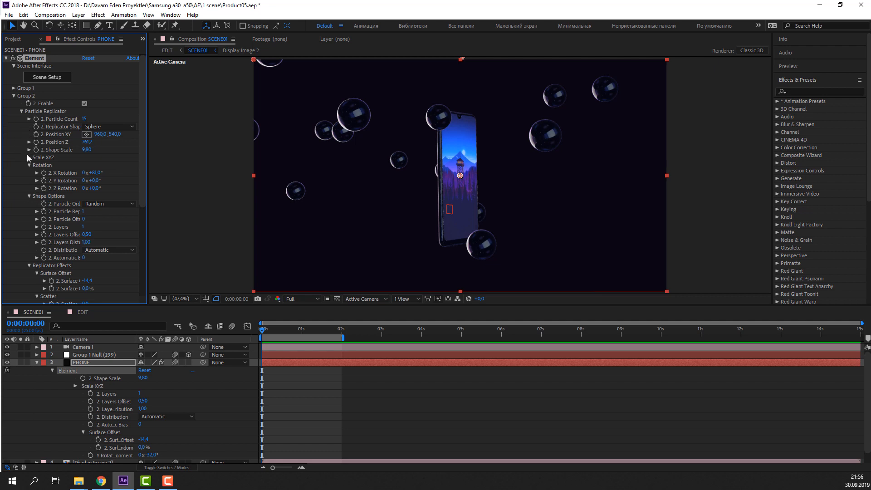
left_click(29, 157)
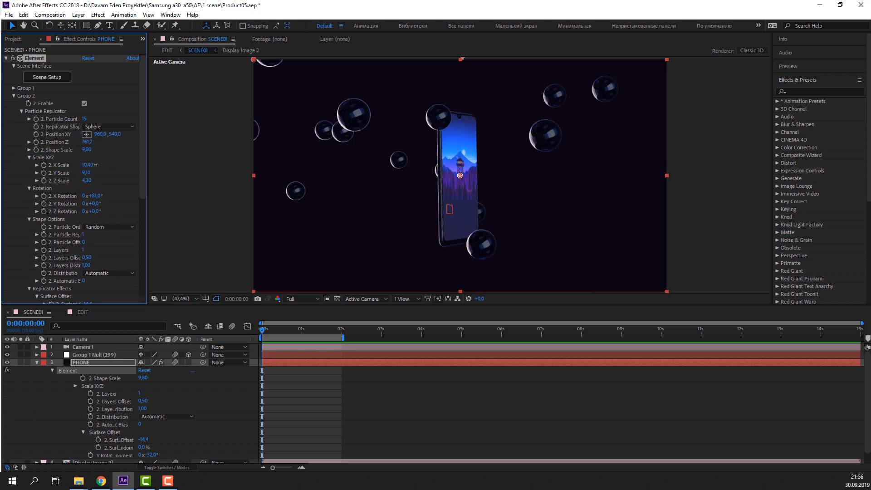
left_click_drag(95, 164, 73, 173)
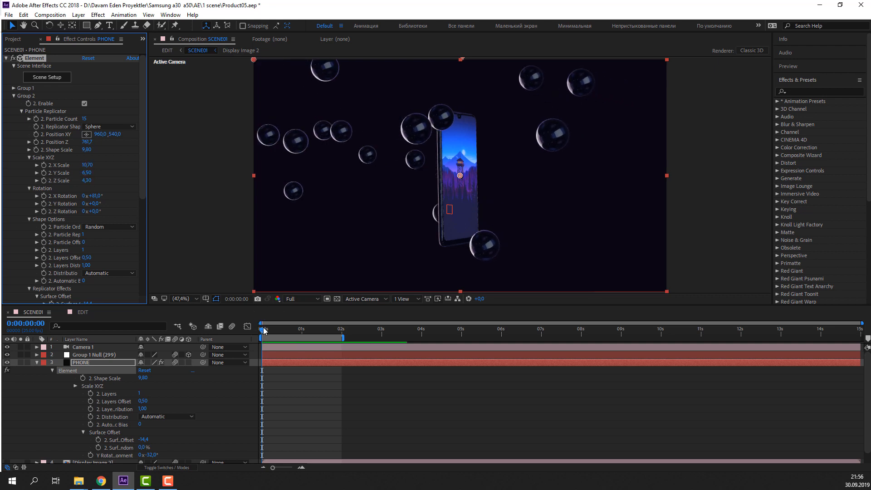
Nudge the camera with the camera tools so the phone sits slightly lower and further right in the frame
left_click_drag(264, 331, 231, 335)
key("c")
mouse_move(376, 181)
left_mouse_down()
mouse_move(369, 196)
mouse_move(379, 180)
left_mouse_up()
key("ctrl+z")
key("c")
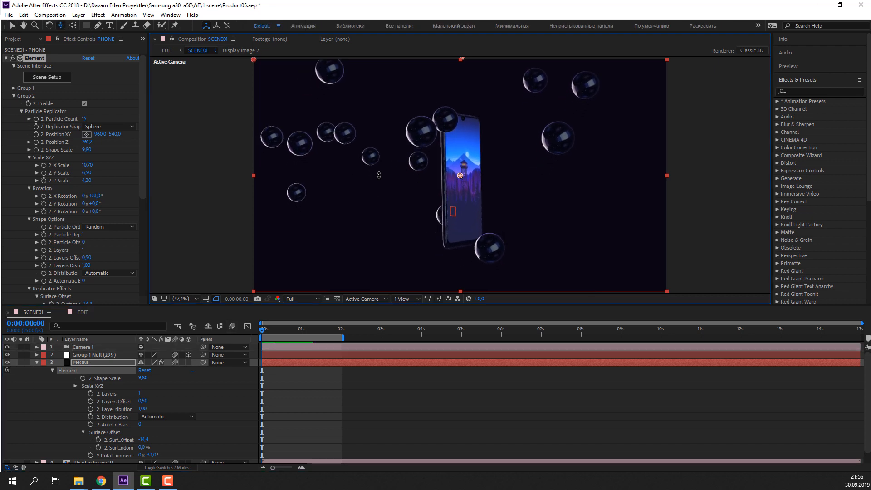
left_click_drag(460, 175, 365, 183)
key("v")
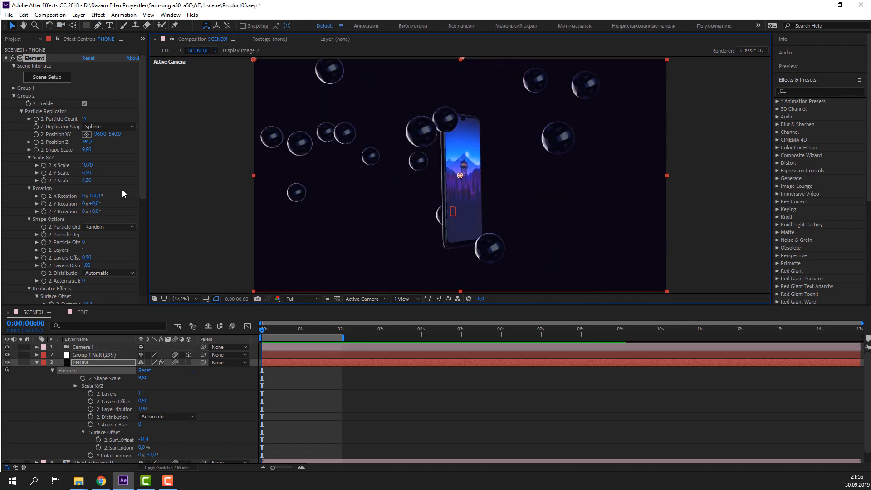
Increase Group 2's particle size to about 19.60 in its Particle Look settings
left_click_drag(142, 182, 132, 250)
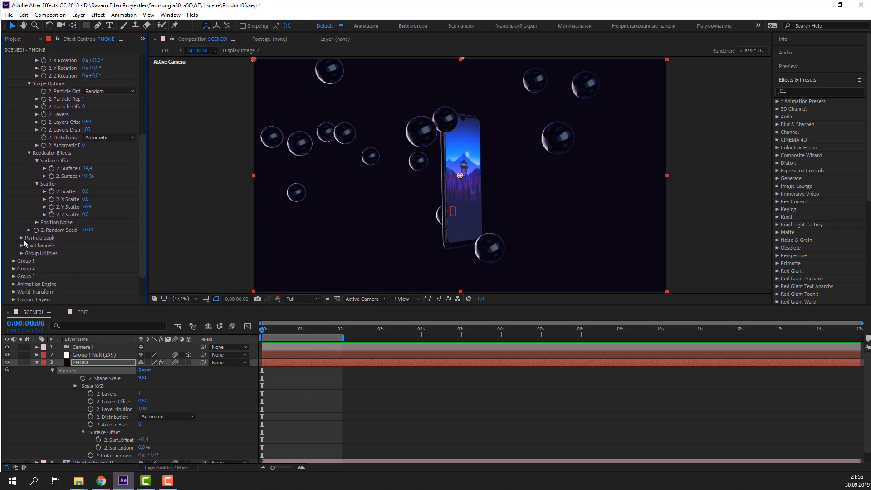
left_click(20, 239)
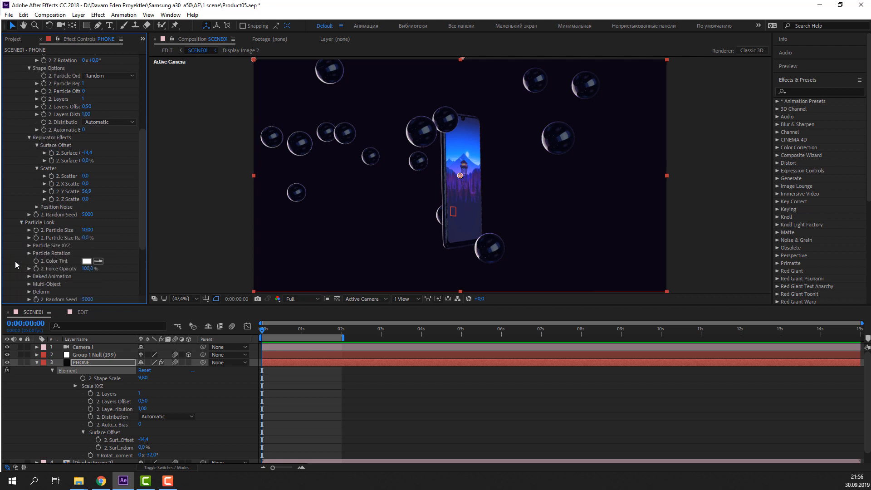
scroll(16, 265, "down", 2)
left_click_drag(88, 214, 127, 206)
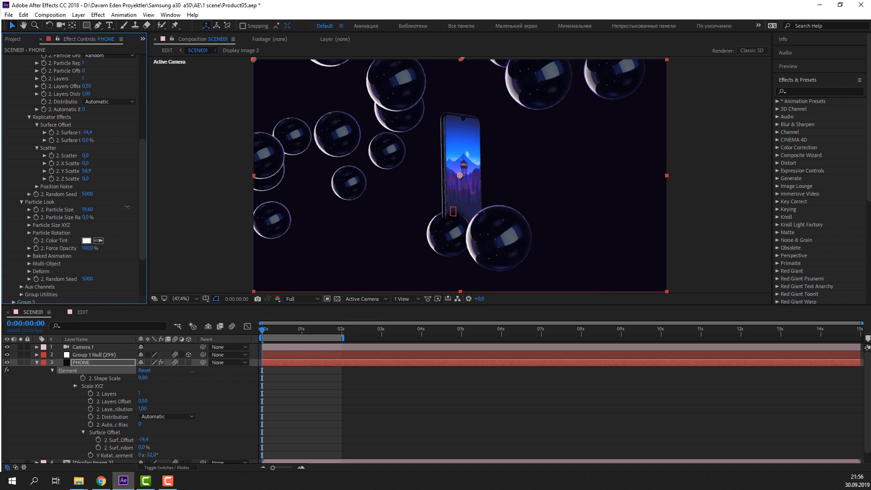
Reset Group 2's scatter and Y scatter to 0
mouse_move(99, 155)
left_mouse_down()
mouse_move(803, 158)
mouse_move(525, 187)
mouse_move(98, 165)
left_mouse_up()
left_click(85, 155)
type("0")
key("Return")
left_click(87, 171)
type("0")
key("Return")
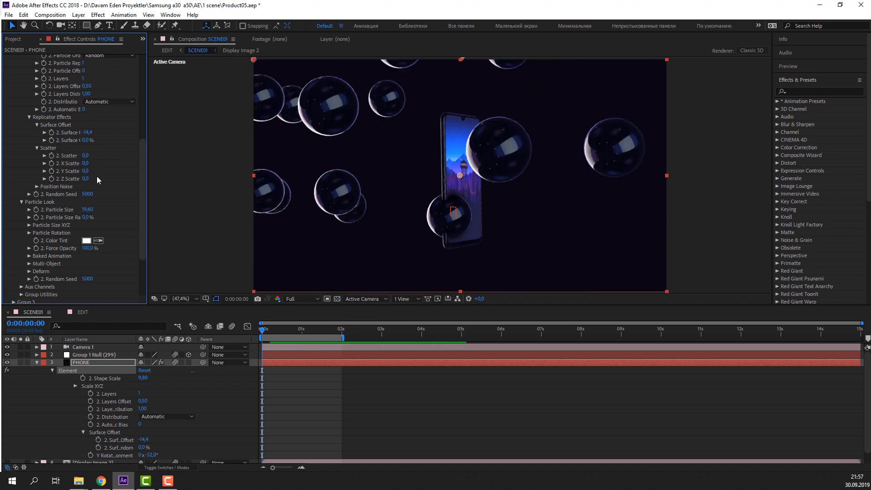
Set Group 2's scatter to about 7.8, X scatter to about 295.1 and Y scatter to about 38.8
left_click_drag(85, 155, 181, 158)
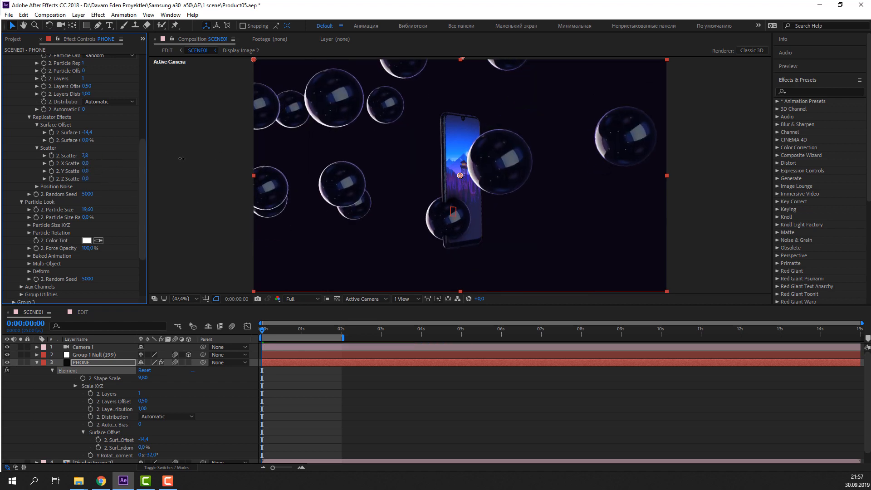
left_click_drag(86, 163, 267, 174)
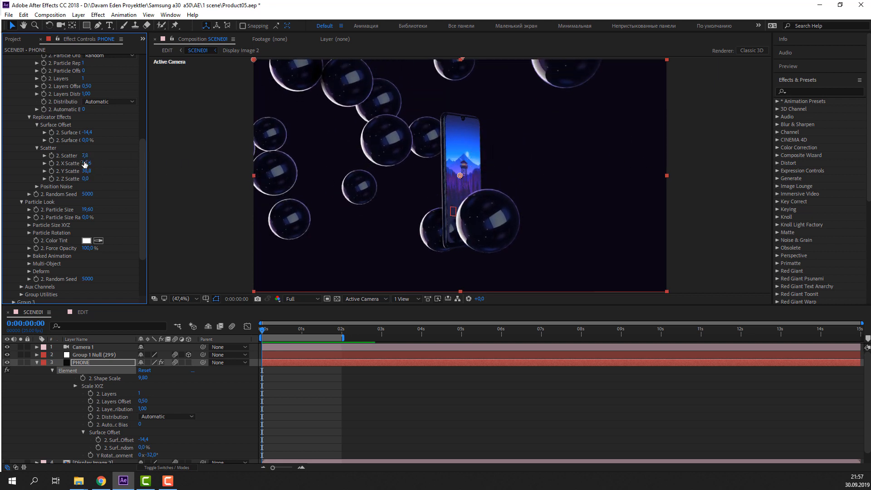
left_click_drag(85, 163, 668, 171)
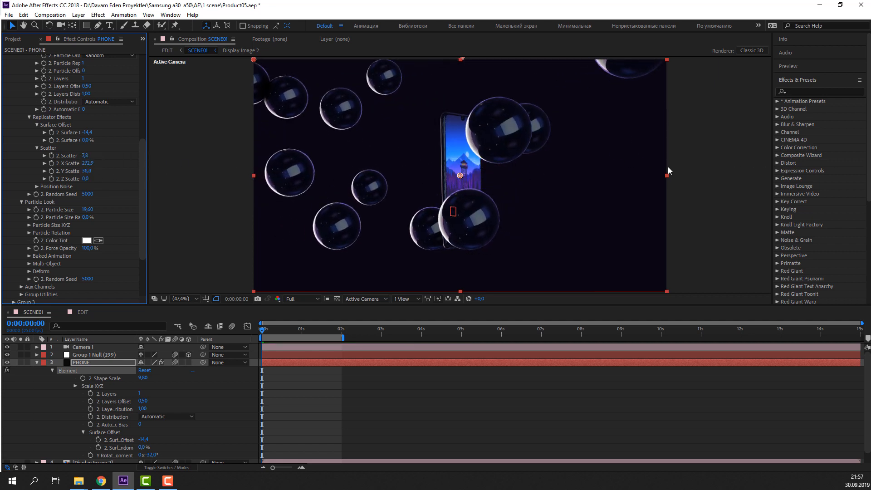
left_click_drag(221, 164, 241, 165)
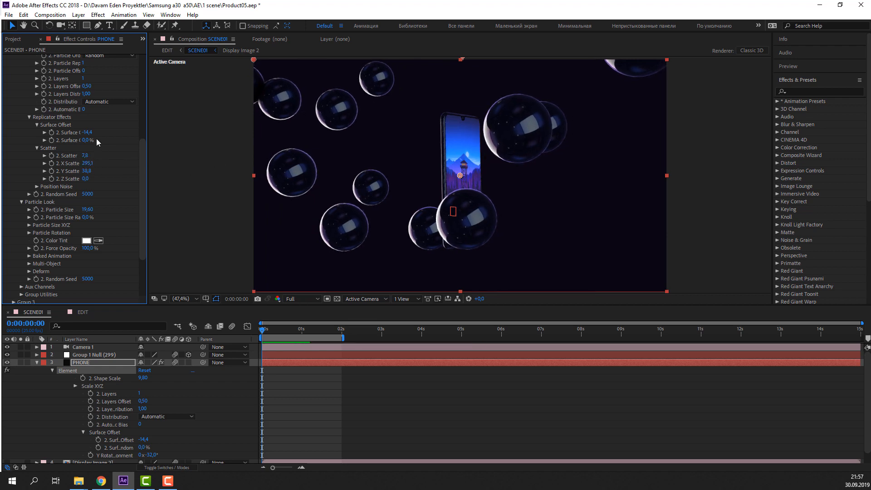
Adjust Group 2's replicator to a surface offset of -13.2, a Y scatter of 35.4 and a random seed of 54900
mouse_move(124, 135)
left_mouse_down()
mouse_move(109, 140)
mouse_move(129, 141)
left_mouse_up()
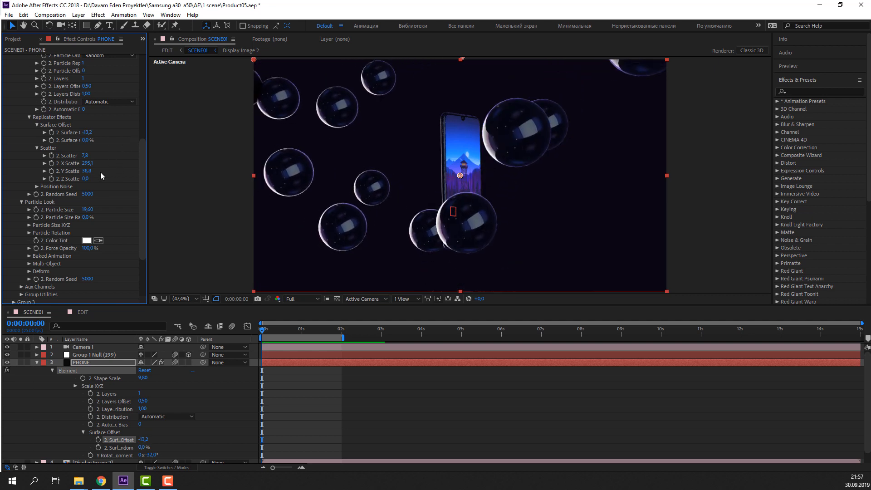
left_click_drag(112, 170, 157, 193)
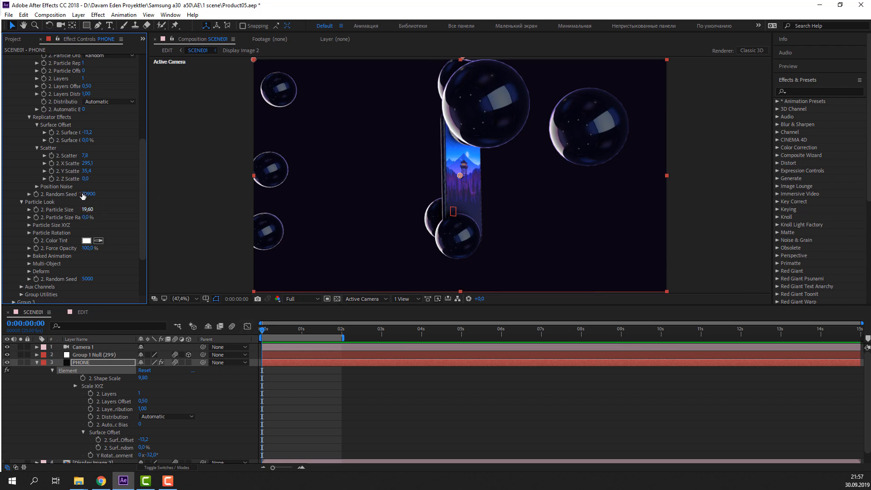
left_click_drag(83, 196, 18, 196)
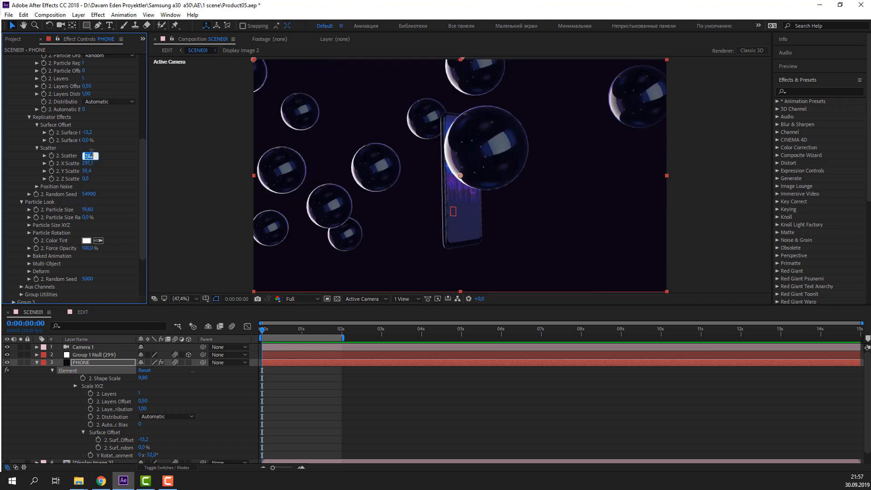
Try an X scatter of 1000 on Group 2, return it to 295.1, and set the replicator's random seed to 58700
type("1000")
key("Return")
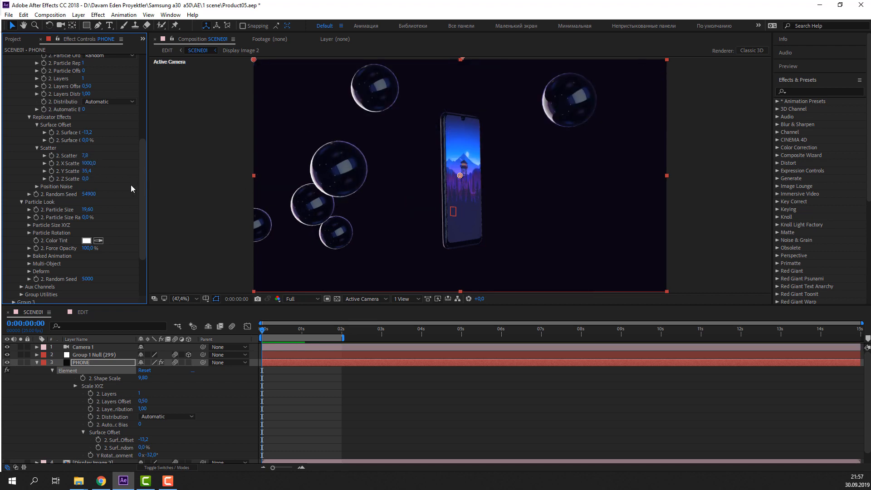
left_click_drag(89, 194, 106, 194)
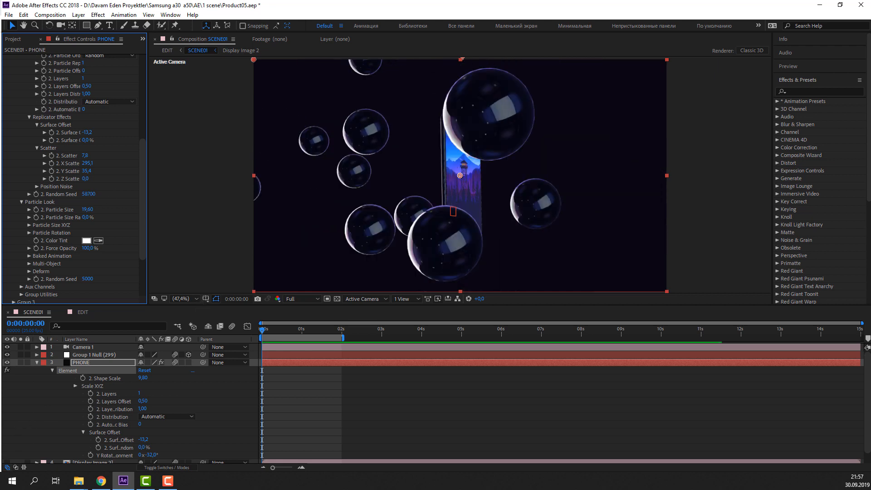
key("F10")
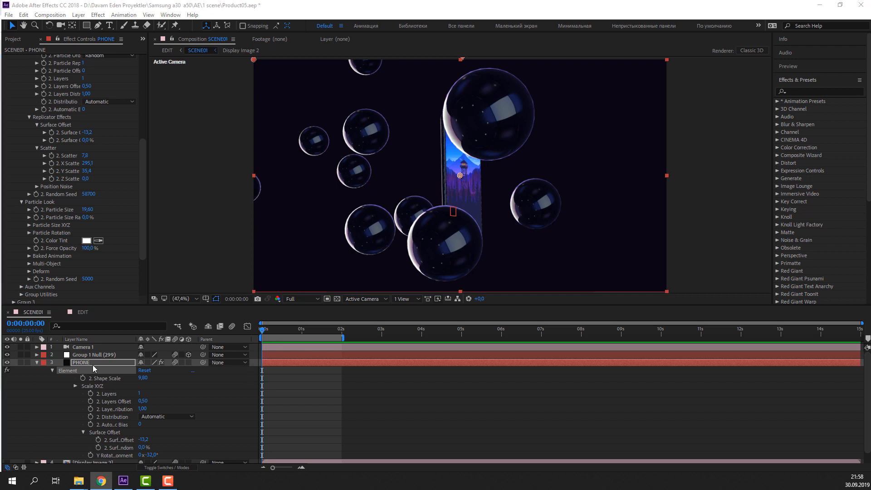
Keyframe Group 2's surface offset from -21.7 at 0 seconds to -34.1 at 4 seconds, ending the work area at 4 seconds
left_click_drag(142, 238, 56, 216)
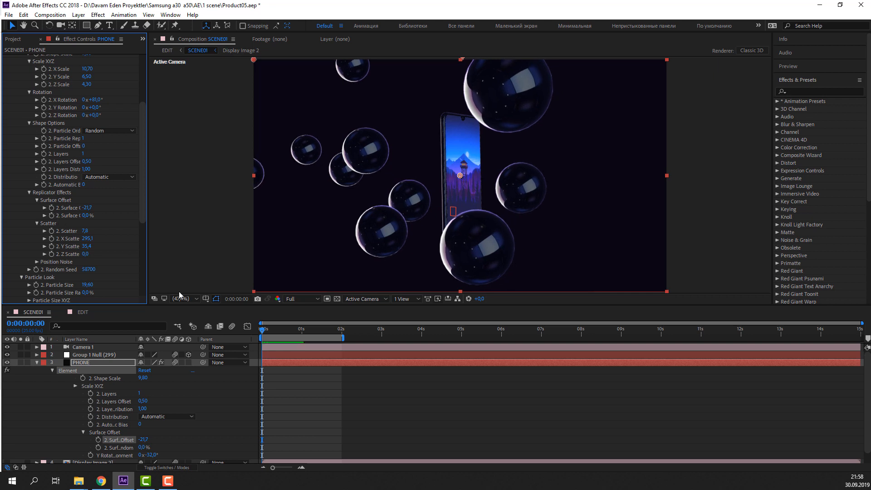
left_click(422, 337)
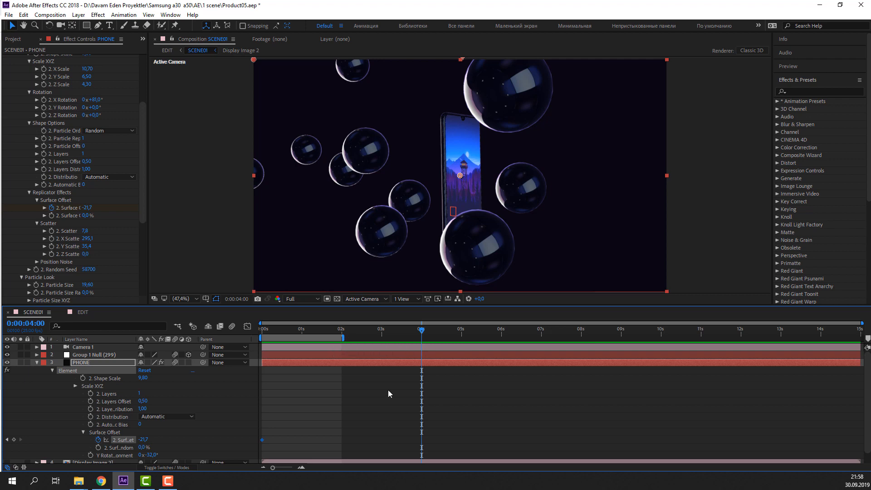
key("n")
left_click_drag(89, 210, 49, 224)
Play the SCENE01 preview and examine how the spheres move around the phone
left_click(537, 426)
key("space")
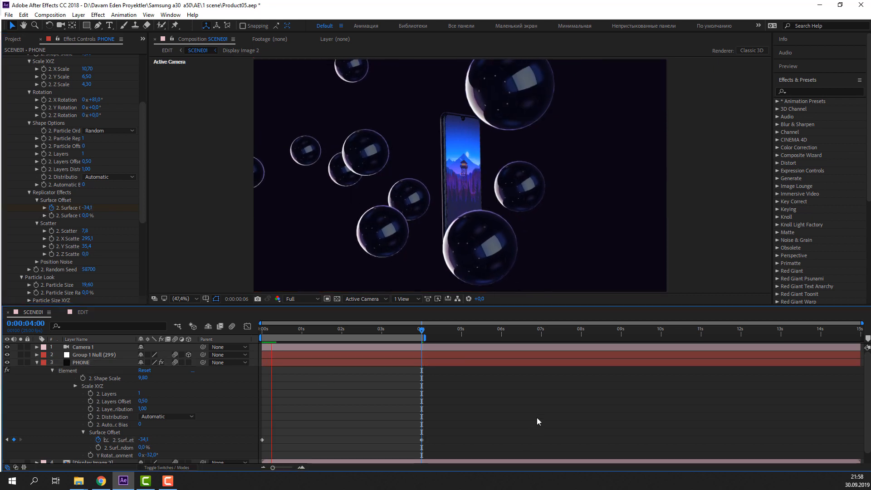
scroll(368, 249, "down", 4)
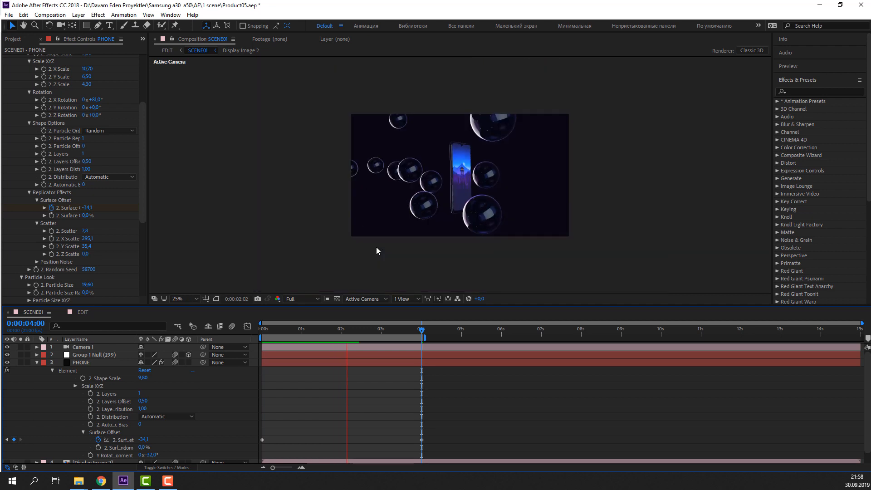
scroll(376, 250, "up", 4)
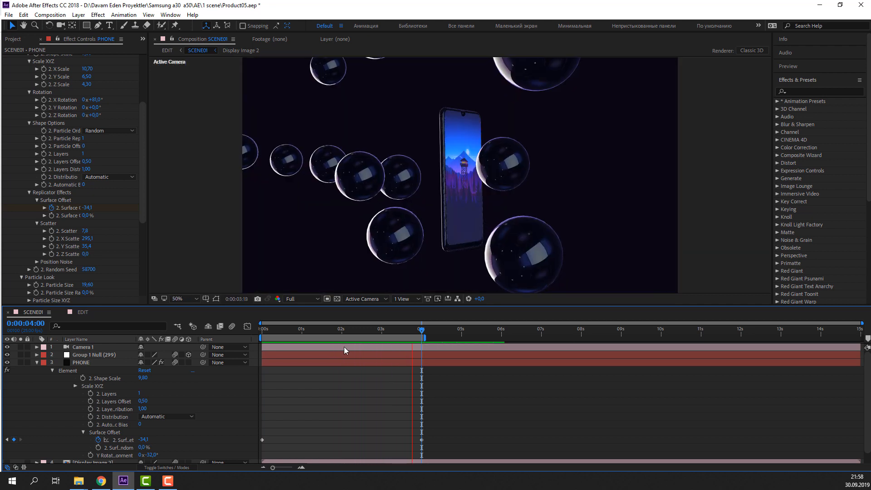
Set Group 2's replicator scale to 8.30 in X, 3.50 in Y and 6.10 in Z, and its particle count to 25
left_click_drag(283, 342, 215, 342)
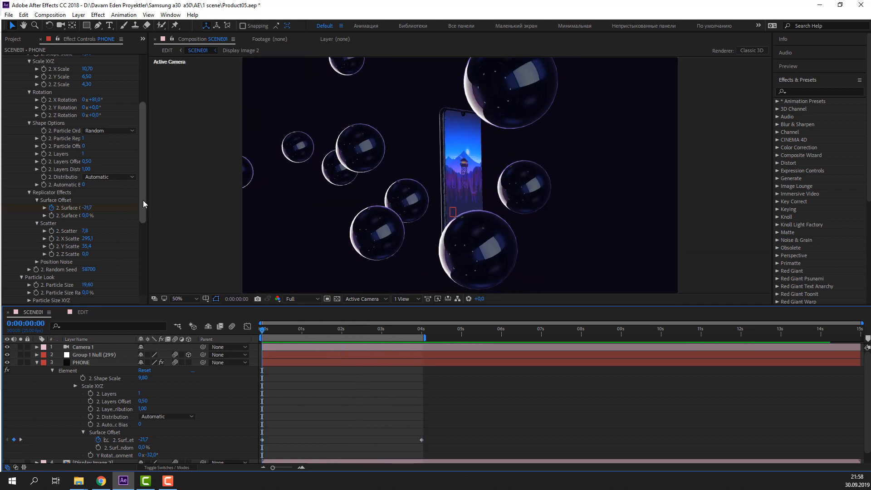
left_click_drag(143, 204, 163, 78)
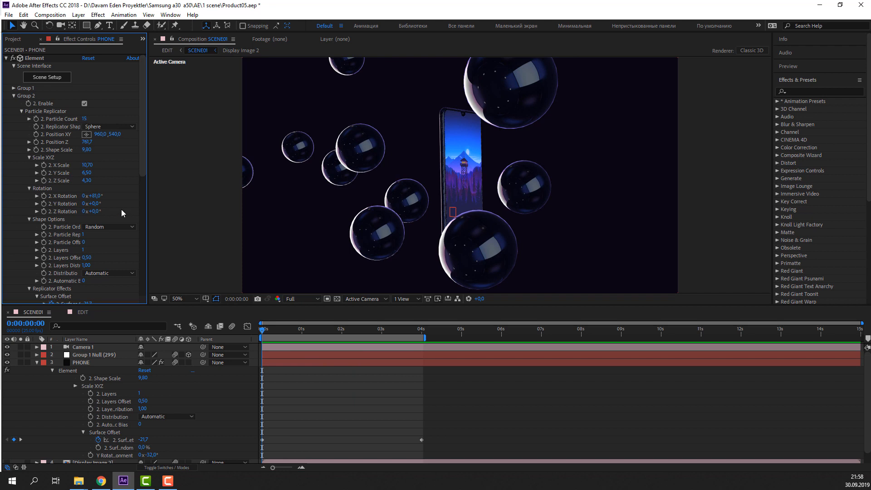
mouse_move(84, 169)
left_mouse_down()
mouse_move(35, 175)
mouse_move(85, 166)
mouse_move(68, 173)
mouse_move(78, 186)
mouse_move(57, 193)
mouse_move(85, 180)
left_mouse_up()
left_click(86, 119)
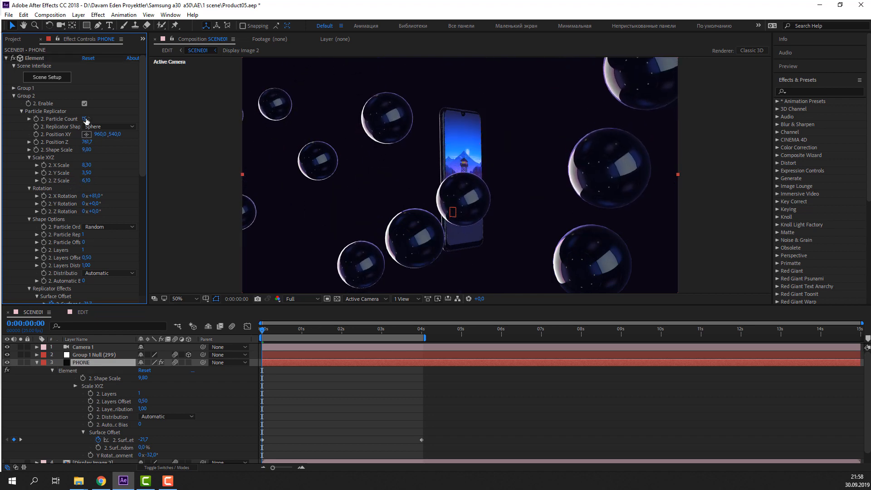
type("25")
key("Return")
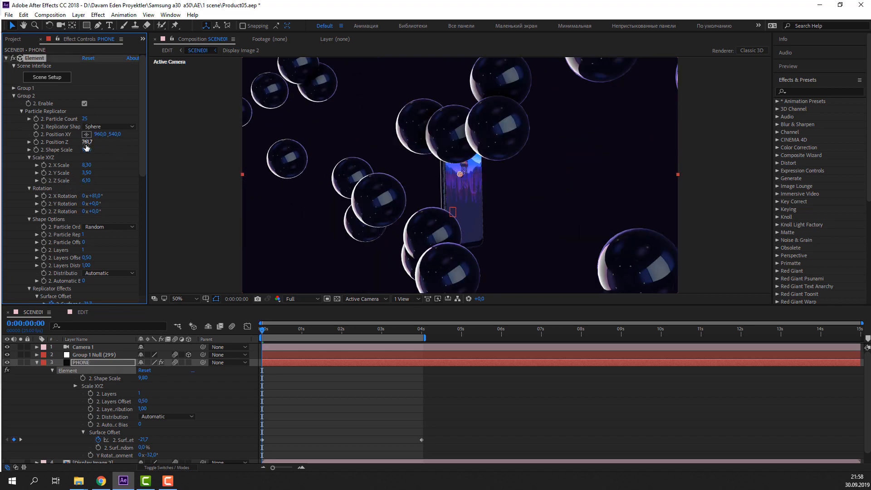
Set Group 2's X scale to 14.90 and its rotation to 182° in X, 24° in Y and 1x+22° in Z
left_click_drag(83, 170, 116, 165)
left_click_drag(93, 196, 253, 193)
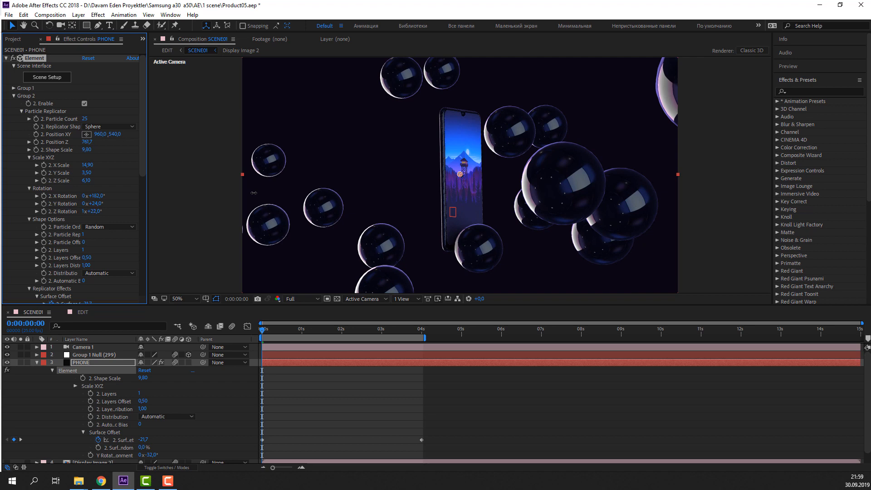
left_click_drag(269, 330, 404, 330)
key("Home")
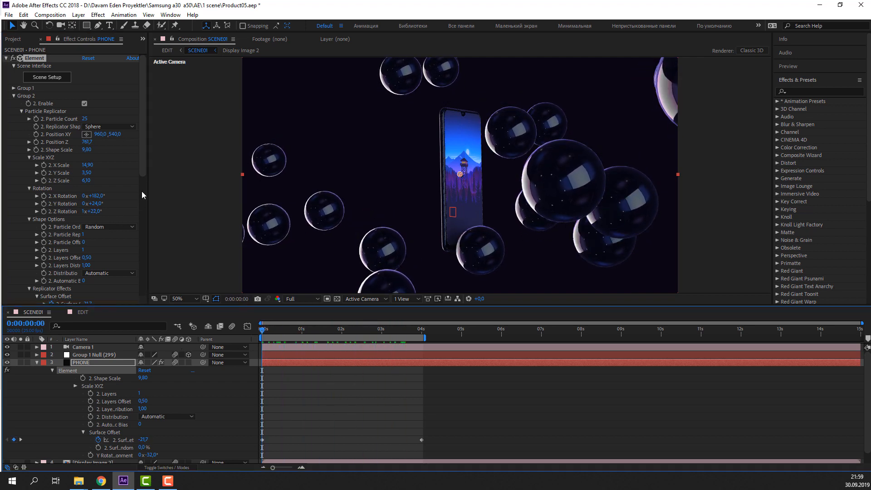
Set Group 2's layers offset to 0.71 and its replicator random seed to 61900
scroll(132, 202, "down", 3)
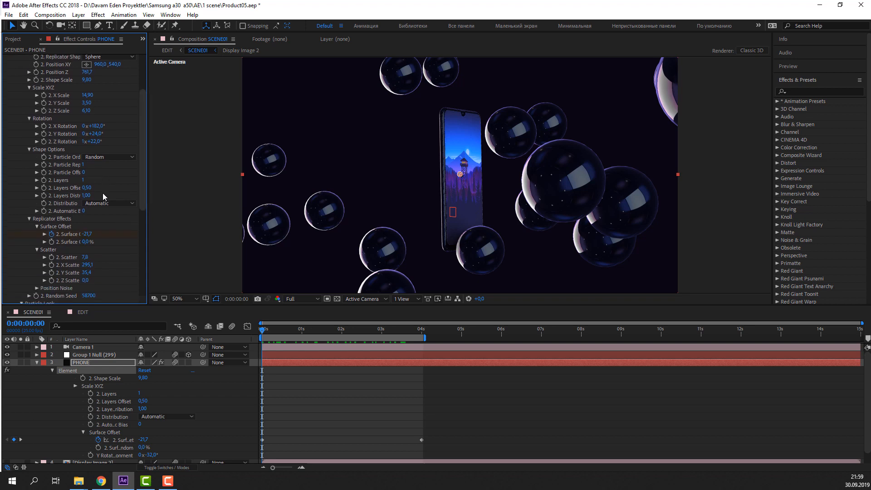
left_click(101, 201)
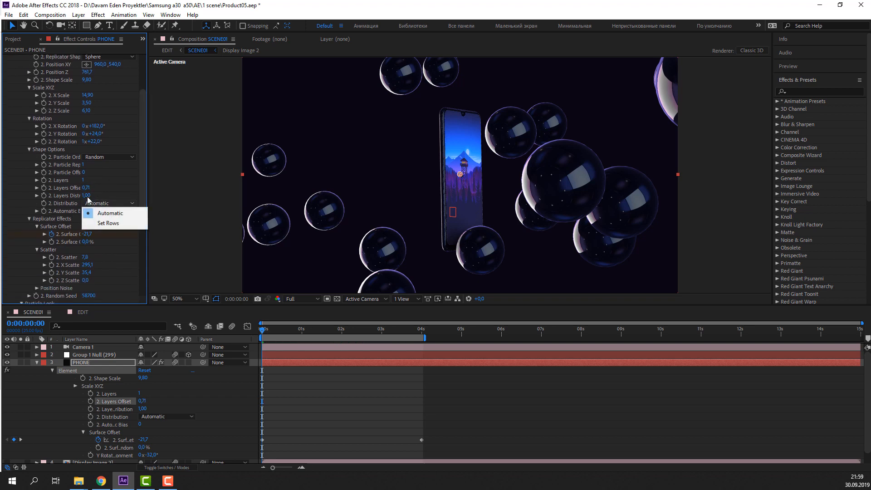
scroll(141, 191, "down", 2)
left_click_drag(86, 197, 14, 202)
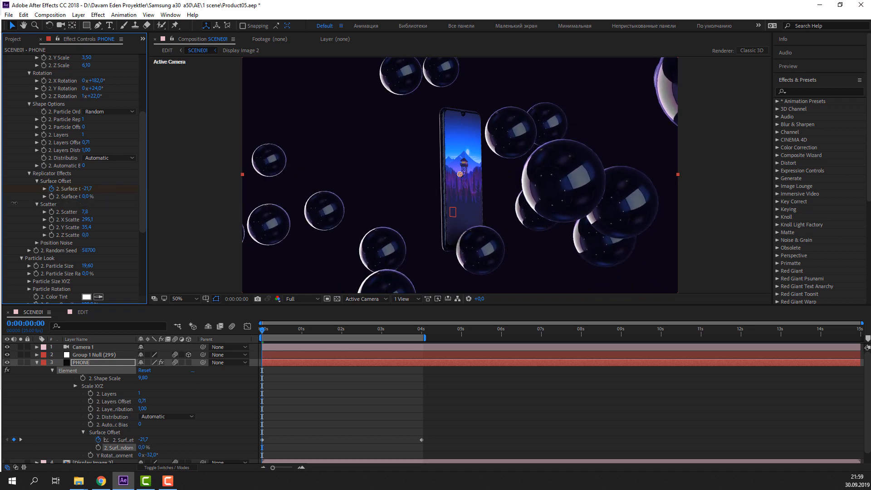
left_click_drag(263, 330, 233, 329)
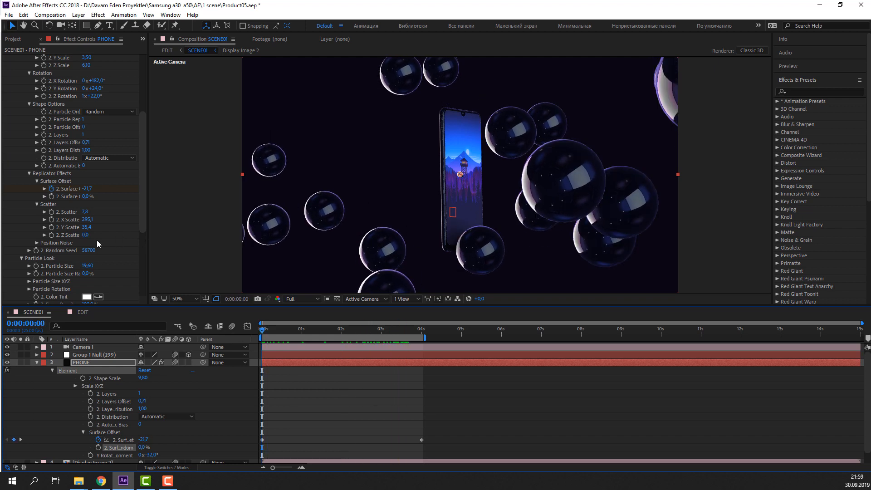
left_click_drag(91, 250, 106, 251)
left_click_drag(279, 333, 208, 343)
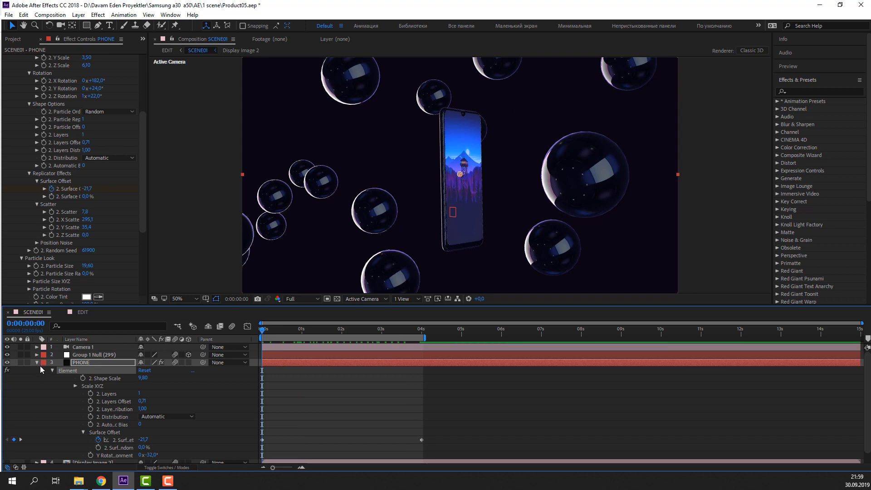
Rotate the Group 1 Null to -37° in X and -84° in Y at the start of the composition
left_click(73, 362)
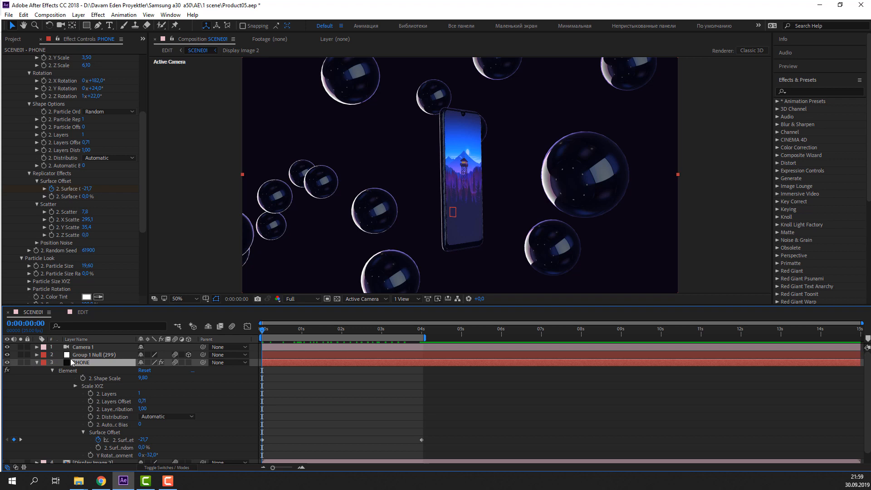
left_click(33, 368)
left_click(37, 362)
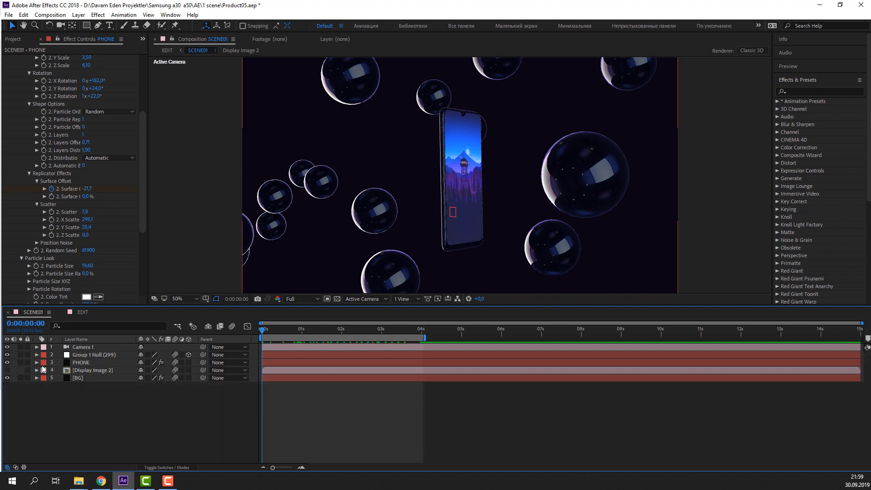
left_click(89, 355)
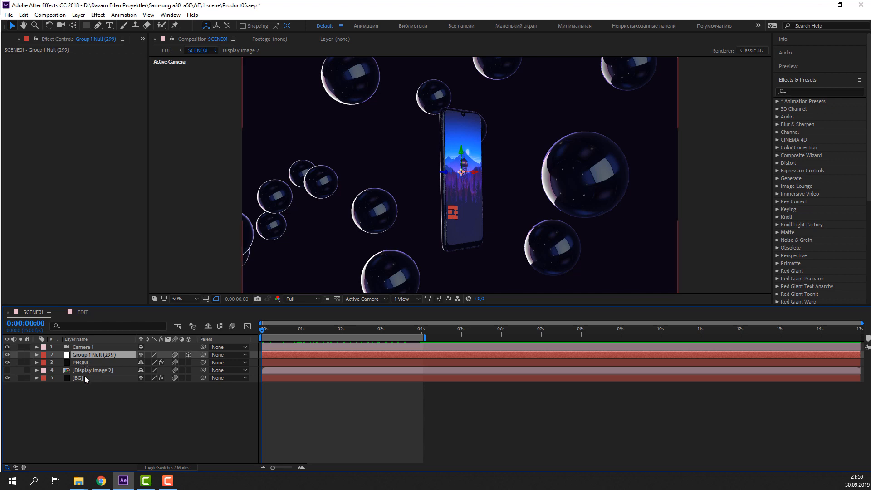
key("r")
left_click_drag(153, 378, 118, 380)
key("ctrl+z")
key("ctrl+z")
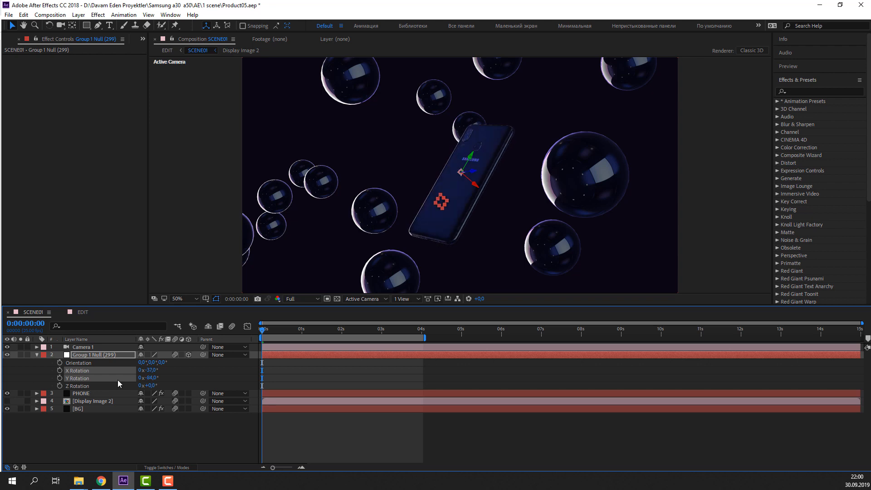
Keyframe the Group 1 Null's Y rotation from -84° at 0 seconds to 21° at 0:00:04:01, and preview the phone's turn
left_click(61, 379)
left_click(288, 329)
key("space")
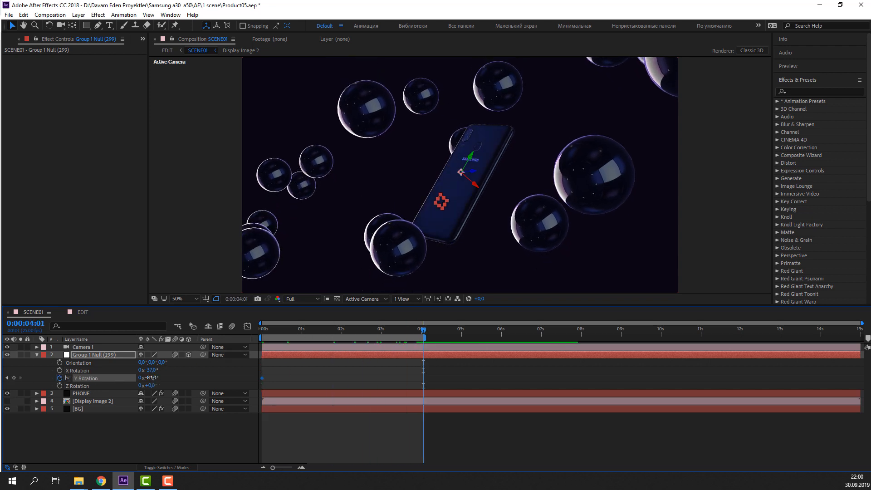
left_click_drag(152, 378, 195, 373)
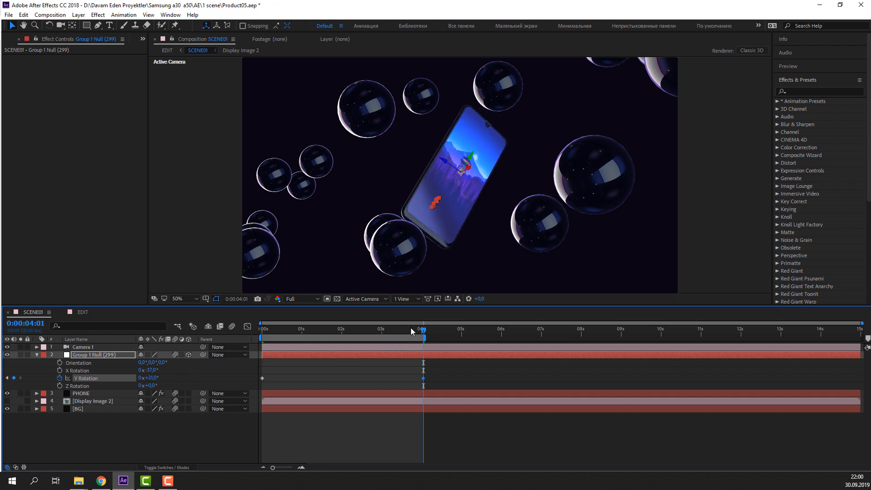
key("space")
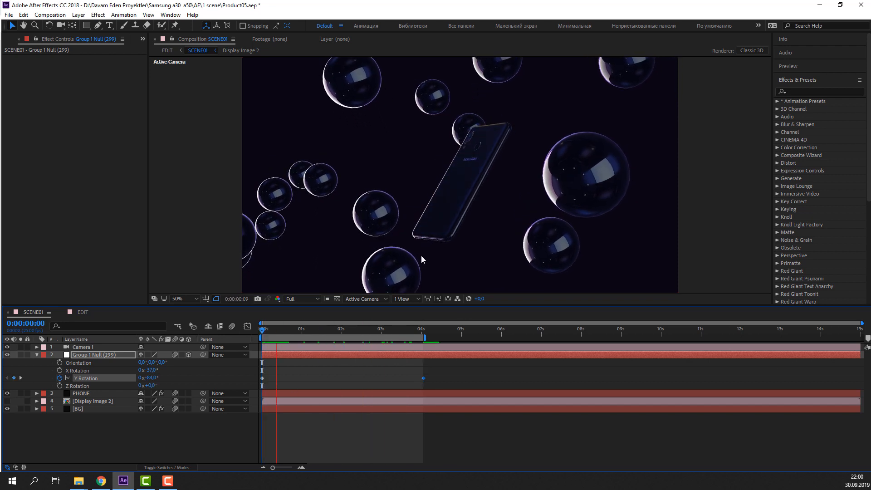
scroll(379, 200, "down", 2)
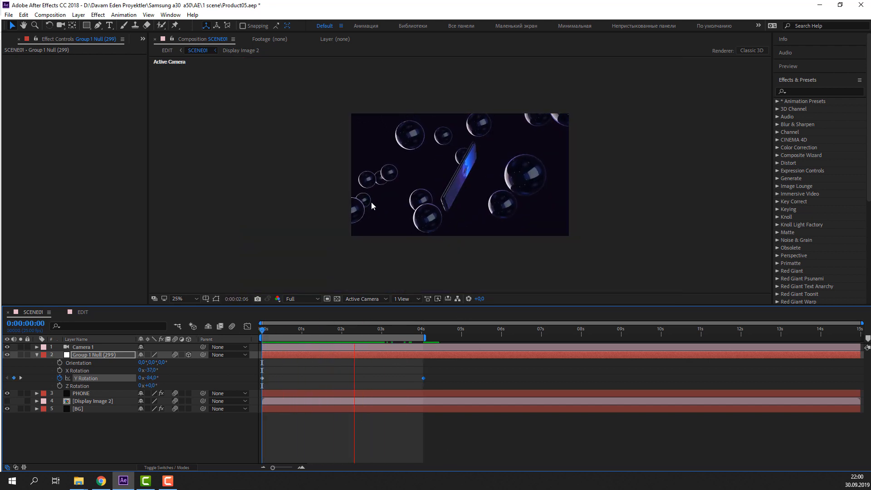
scroll(374, 206, "up", 2)
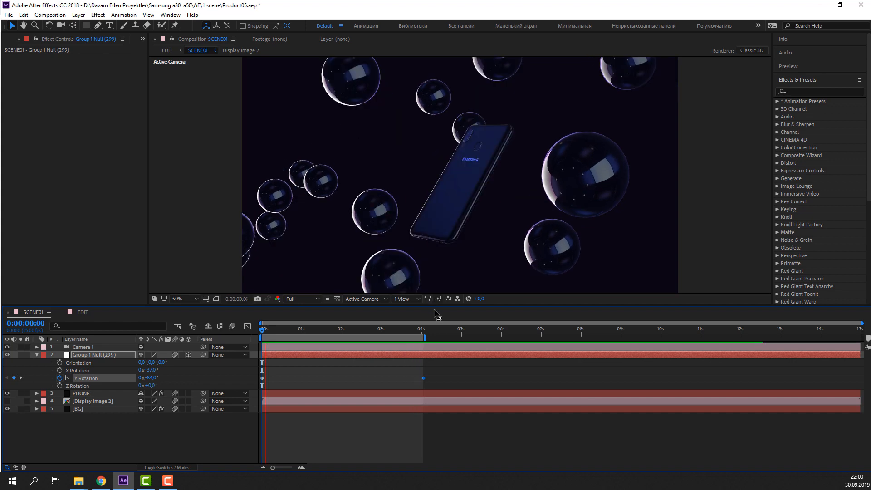
left_click(424, 337)
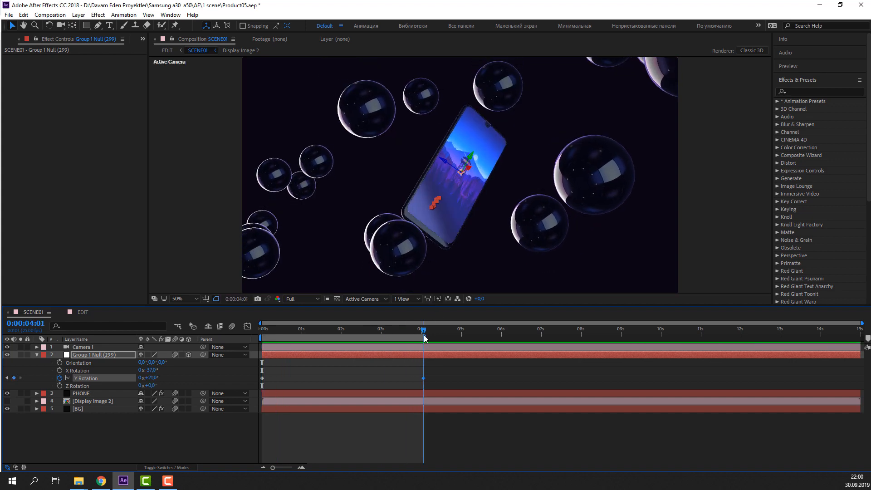
At 0:00:01:24, lower the preview resolution to Quarter and turn on depth of field in Camera 1's camera options
left_click(341, 340)
left_click(135, 438)
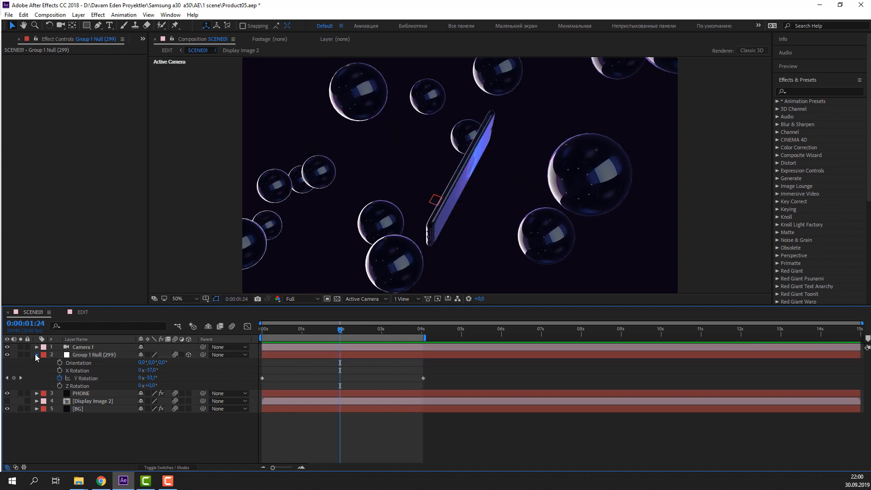
left_click(36, 355)
left_click(38, 350)
left_click(36, 347)
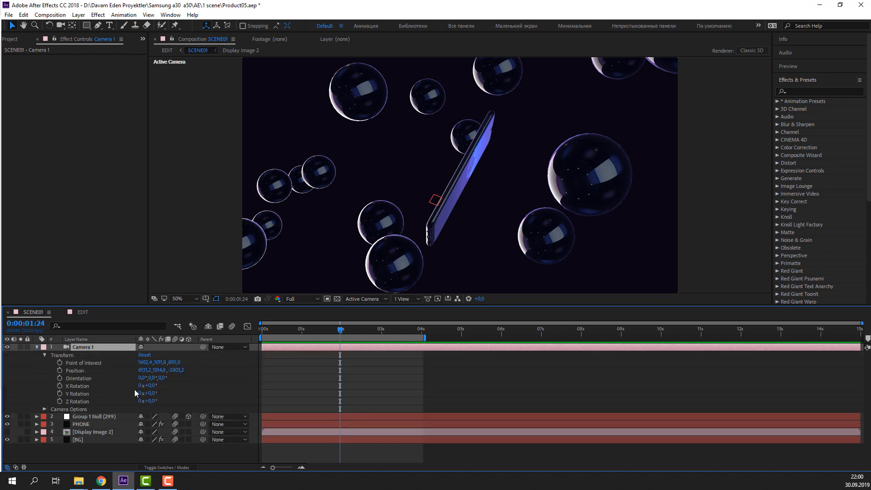
left_click(45, 355)
left_click(45, 363)
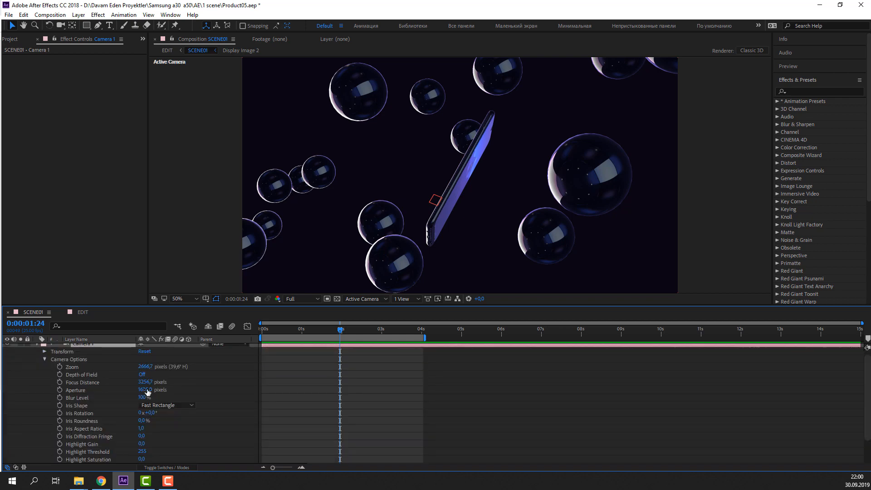
left_click(295, 299)
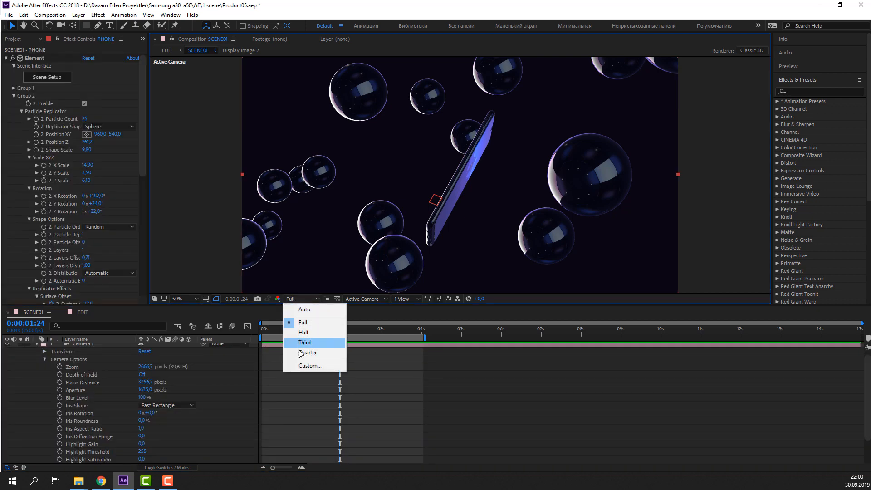
left_click(308, 352)
left_click(142, 374)
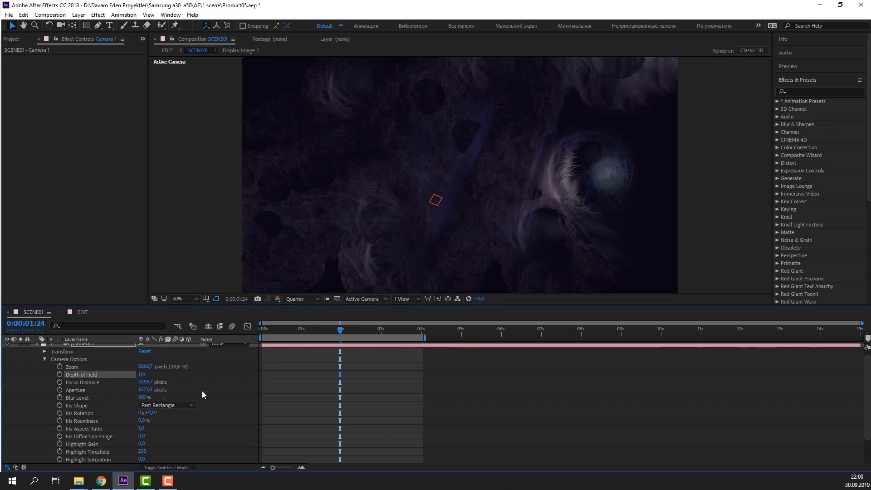
Try a focus distance of 860 pixels and an aperture of 9 pixels on Camera 1, viewing the result at Full resolution
left_click_drag(119, 383, 1, 383)
left_click_drag(144, 382, 170, 382)
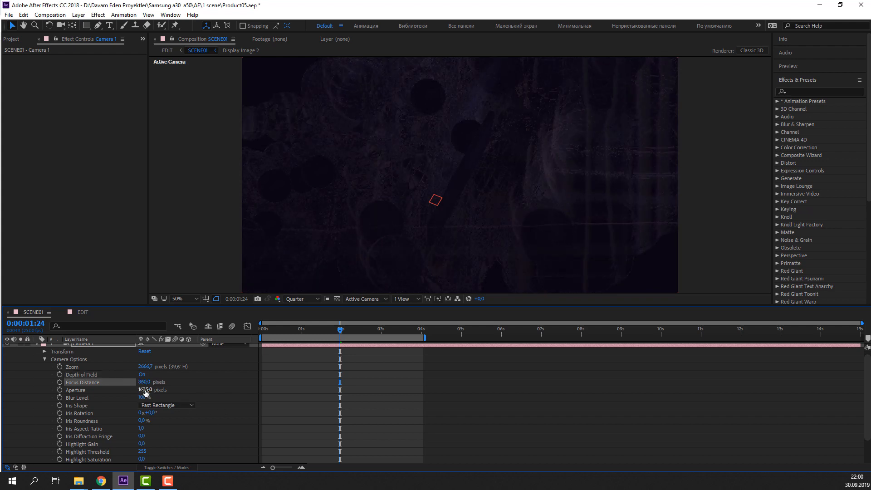
type("821")
key("Return")
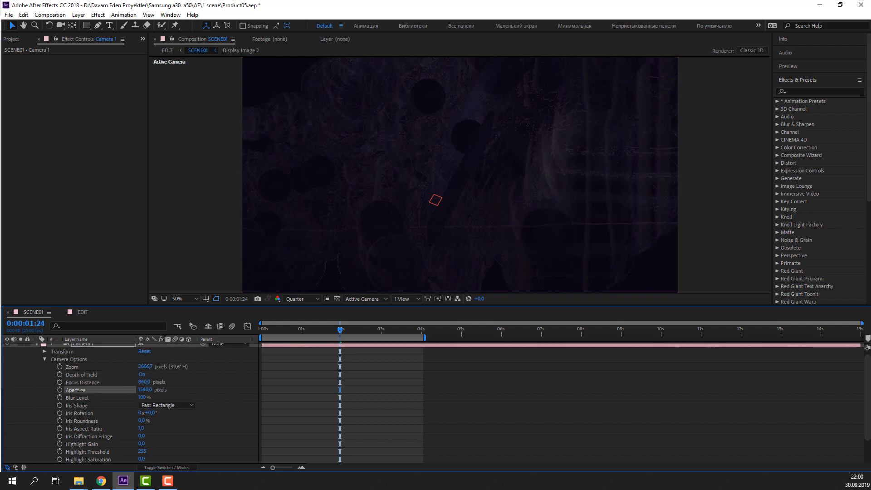
left_click_drag(144, 390, 110, 390)
left_click(301, 299)
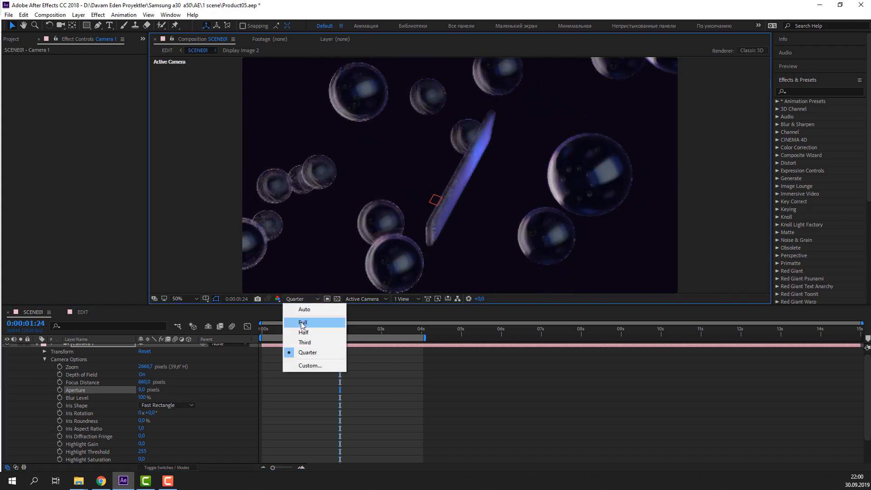
left_click(303, 323)
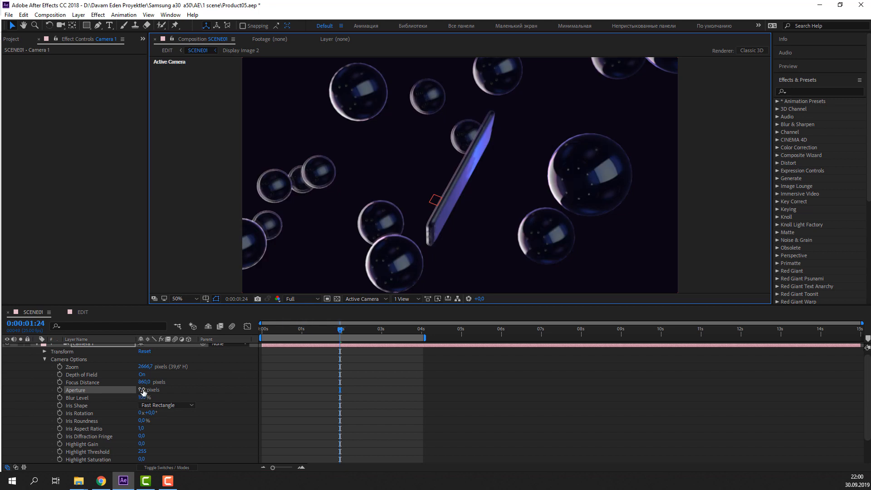
Set Camera 1's aperture to 12 pixels and its focus distance to 2986 pixels, checking the blur up close
left_click_drag(143, 391, 214, 421)
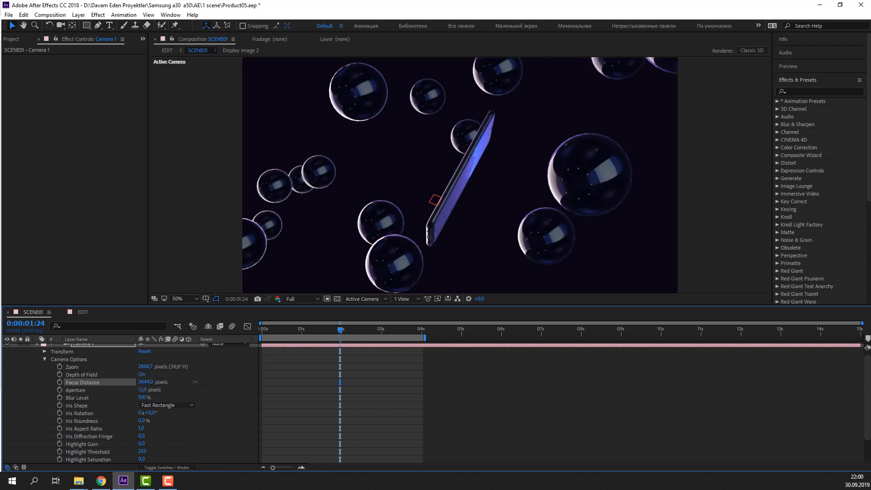
left_click_drag(240, 382, 149, 382)
scroll(510, 210, "up", 3)
scroll(405, 234, "down", 1)
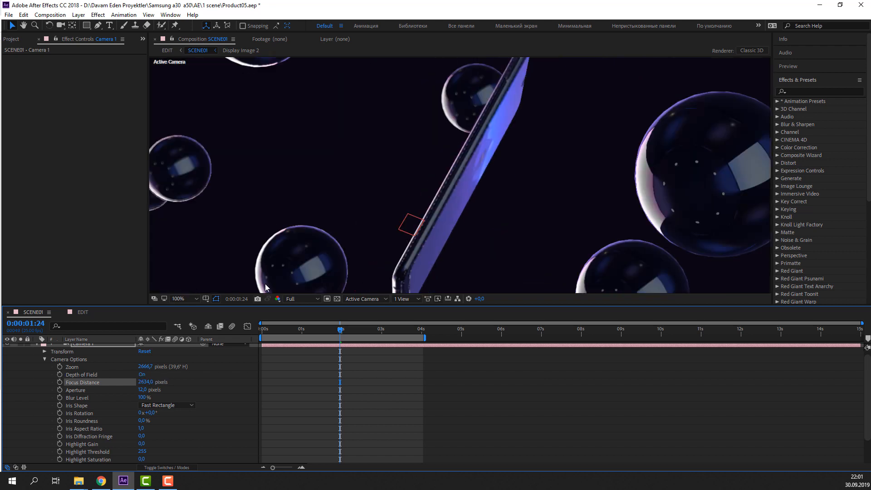
left_click_drag(299, 385, 305, 385)
Try a focus distance of 6904 pixels on Camera 1, adjusting at Third preview resolution and checking at Full
left_click(297, 299)
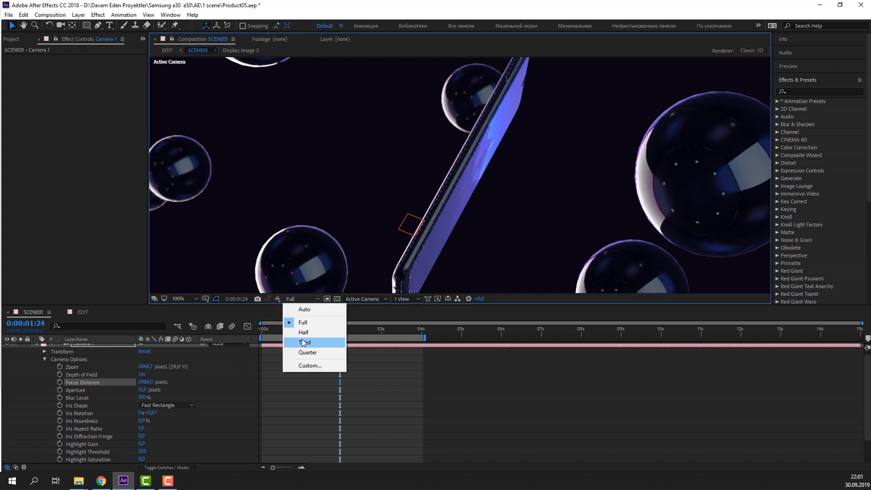
left_click(304, 342)
scroll(391, 224, "down", 1)
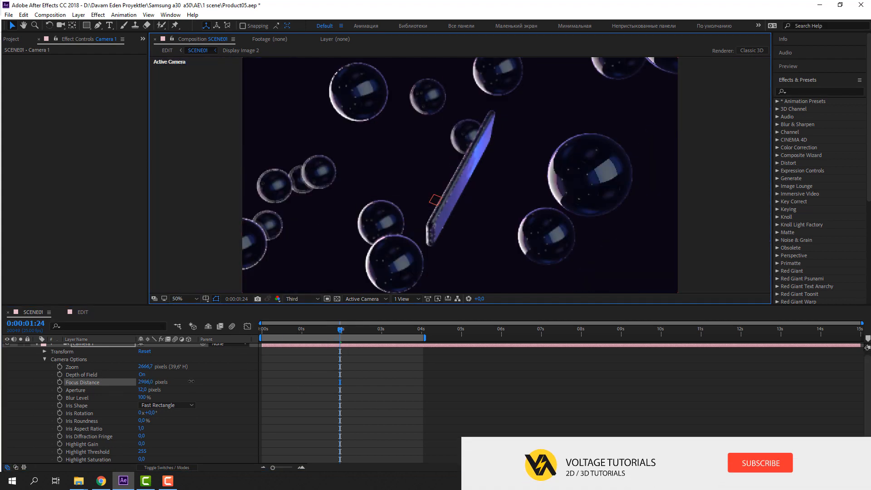
left_click_drag(145, 382, 421, 373)
left_click_drag(481, 370, 425, 373)
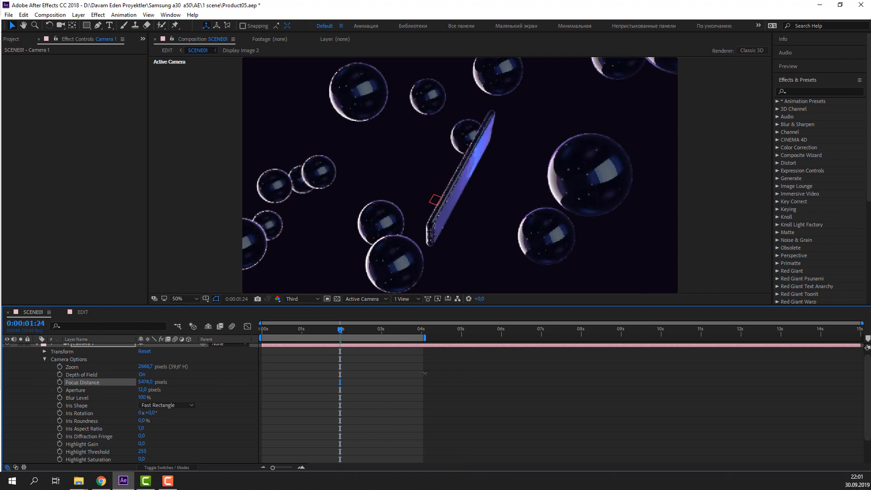
left_click(302, 298)
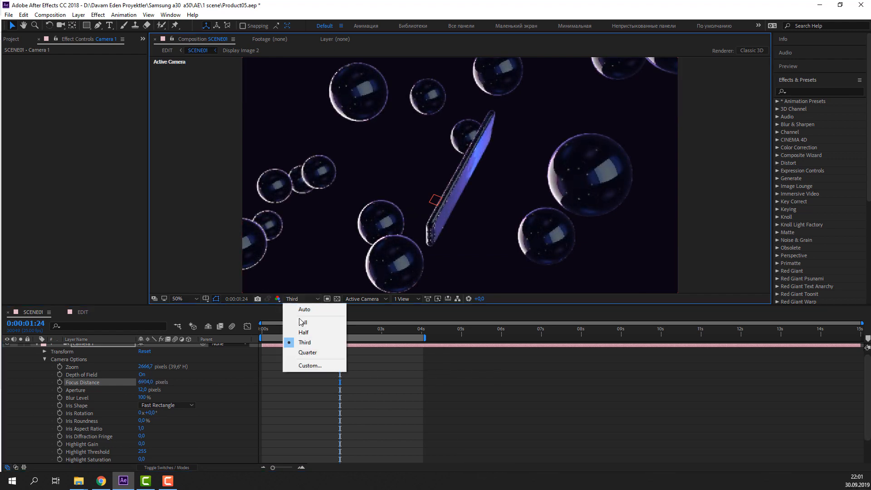
left_click(305, 322)
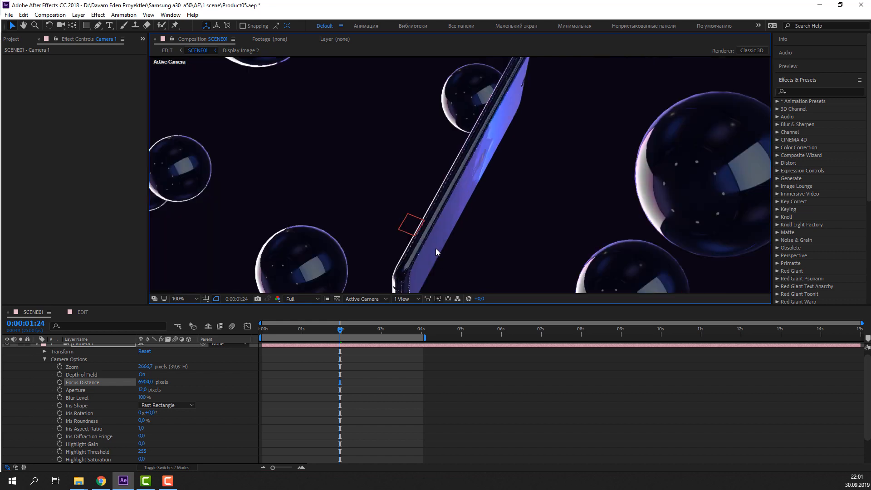
From the start of the timeline, set Camera 1's aperture to 310 pixels and check the blur up to 0:00:03:22
left_click(276, 329)
left_click_drag(276, 331, 243, 334)
left_click_drag(148, 389, 272, 390)
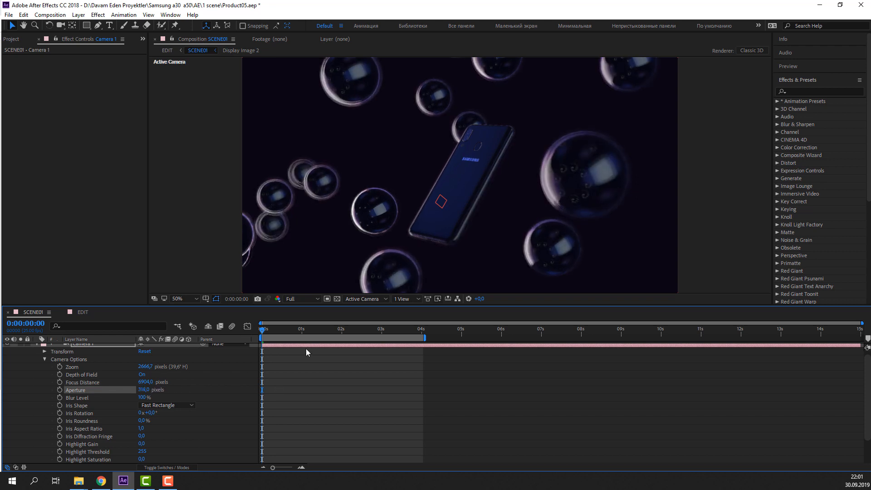
left_click_drag(292, 333, 416, 341)
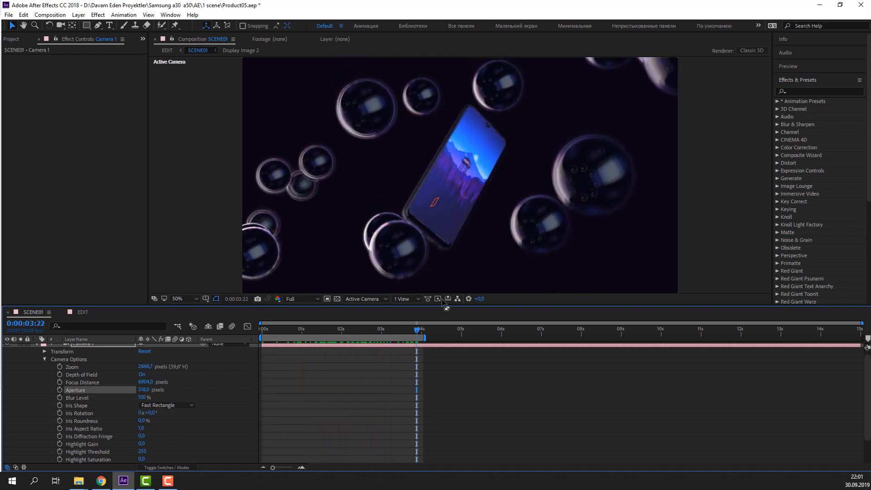
scroll(490, 203, "up", 2)
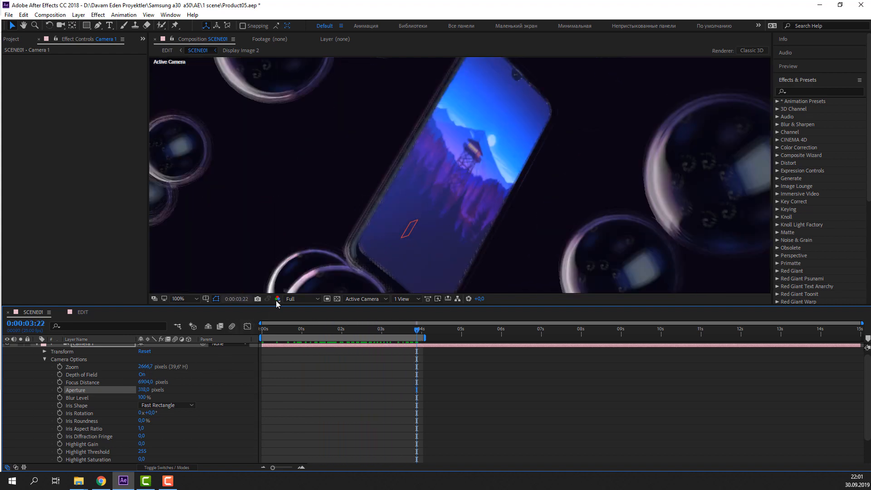
Compare the blur at Third and Full resolution, and set Camera 1's focus distance to 5971 pixels
left_click(300, 298)
left_click(297, 343)
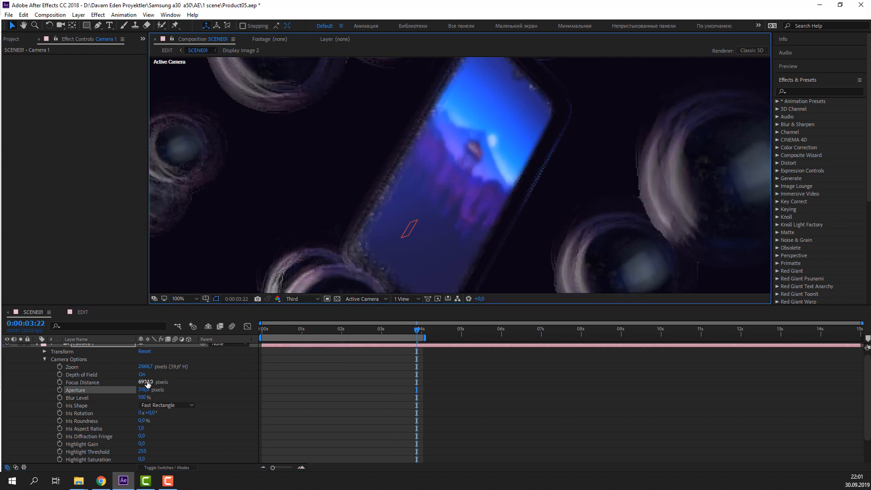
left_click(316, 299)
left_click(297, 319)
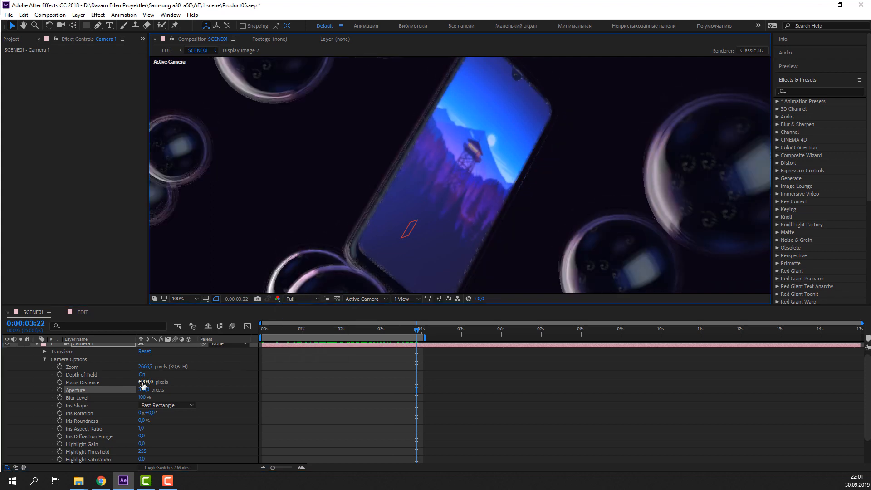
left_click_drag(145, 385, 228, 383)
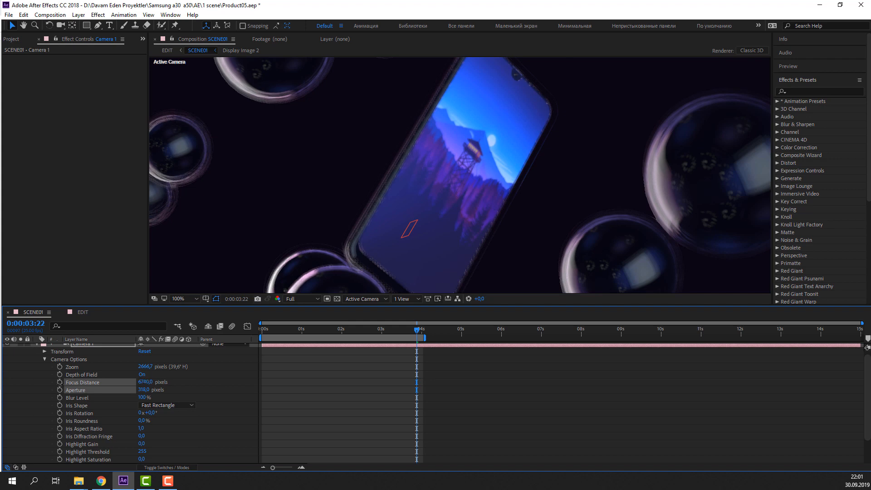
left_click_drag(60, 385, 0, 384)
scroll(419, 275, "down", 2)
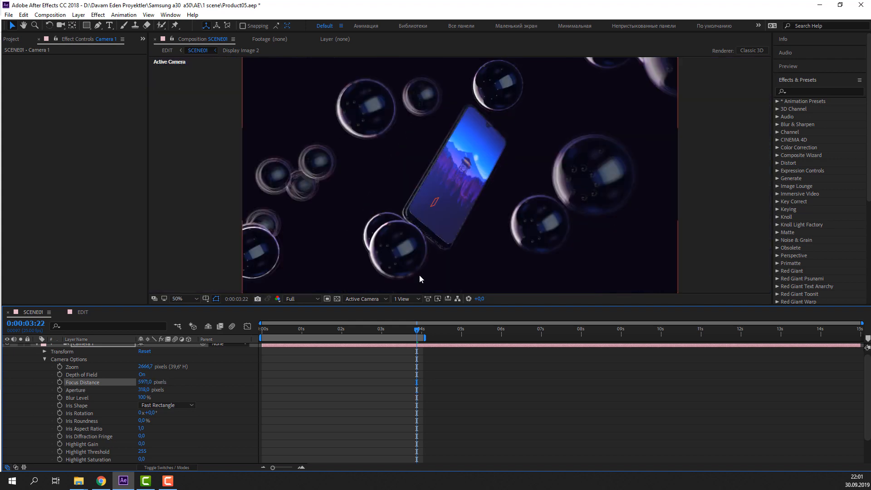
Play and scrub the SCENE01 animation, examining the depth of field on the phone and spheres at different magnifications
left_click_drag(365, 327, 419, 339)
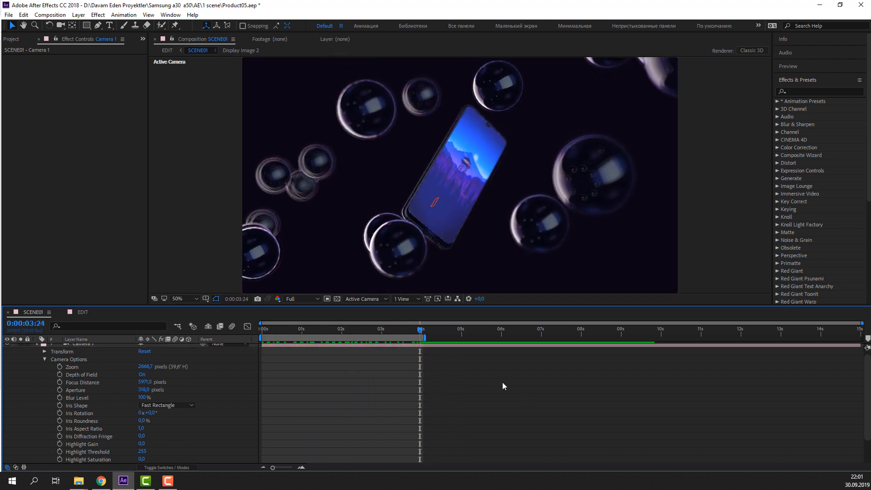
key("space")
scroll(277, 212, "down", 1)
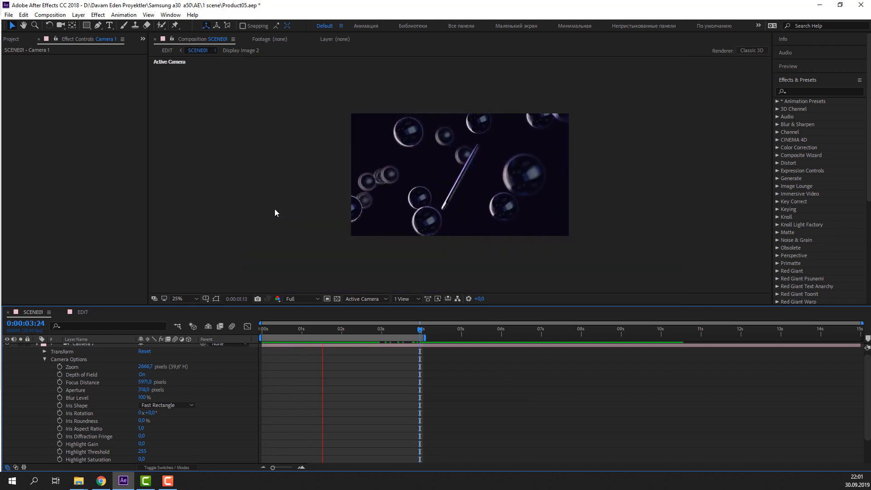
scroll(275, 213, "up", 1)
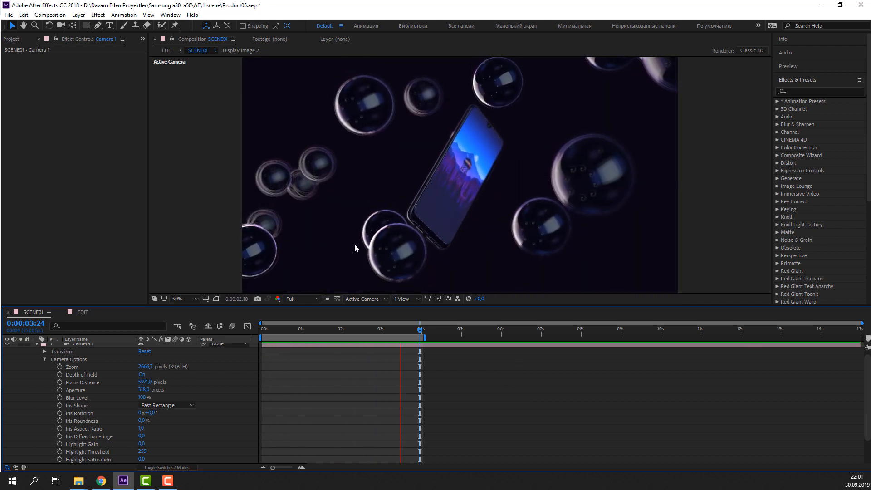
scroll(355, 247, "down", 1)
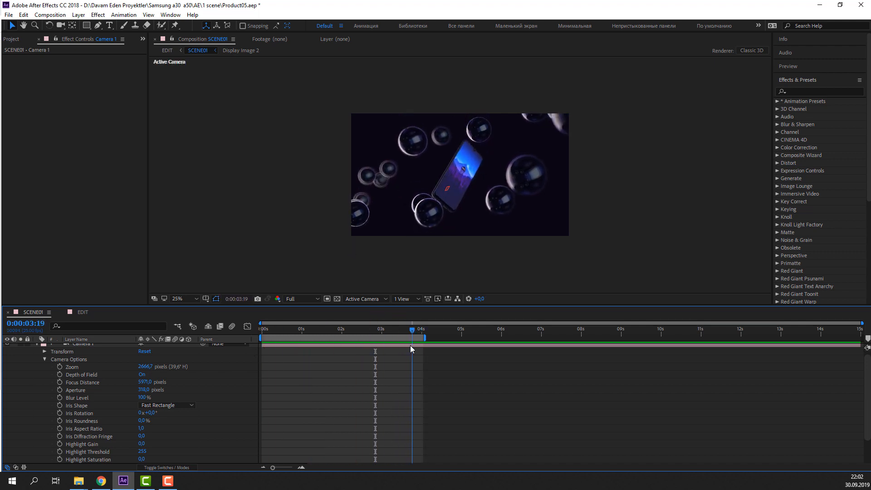
left_click_drag(411, 346, 348, 356)
Set the Group 1 Null's Y Rotation to 21° at 0 seconds and delete its keyframe at 0:00:04:01
scroll(343, 360, "up", 1)
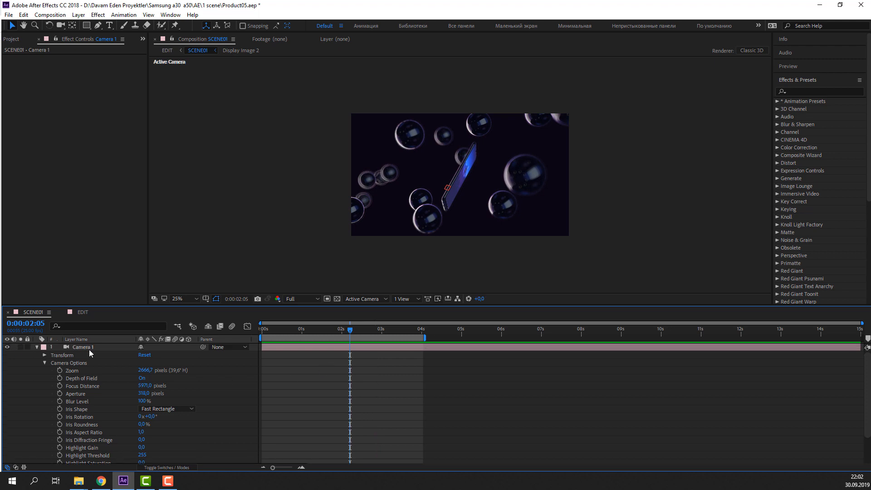
left_click(37, 348)
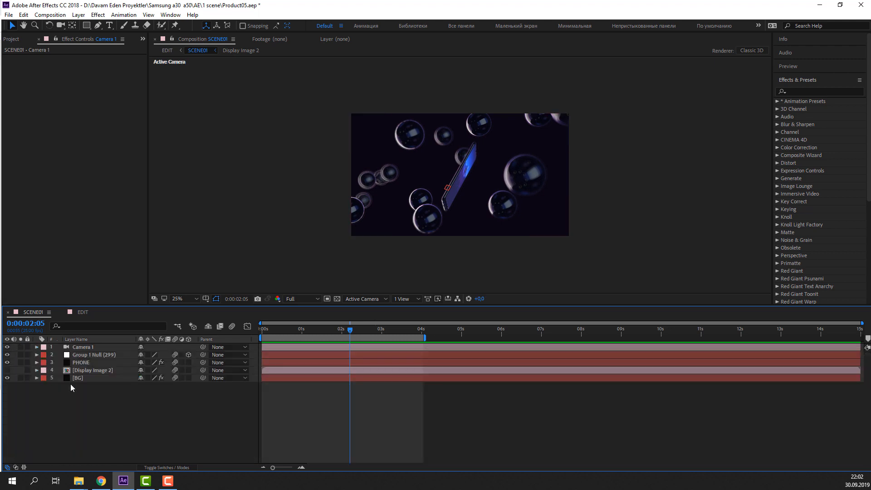
left_click(99, 356)
key("u")
left_click_drag(350, 330, 254, 333)
scroll(522, 222, "up", 3)
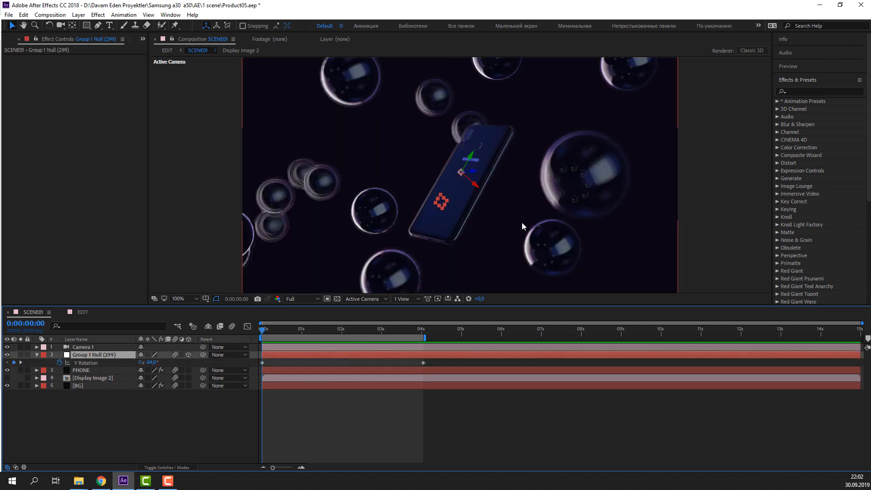
scroll(509, 231, "down", 1)
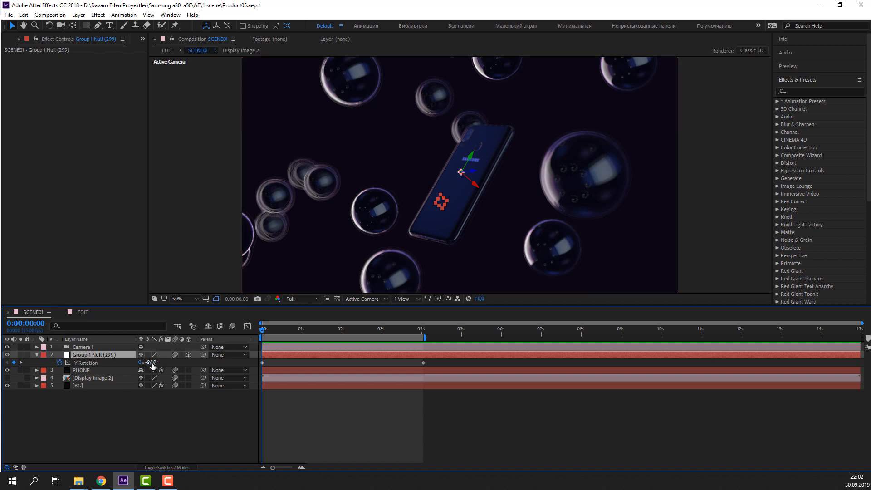
left_click(434, 438)
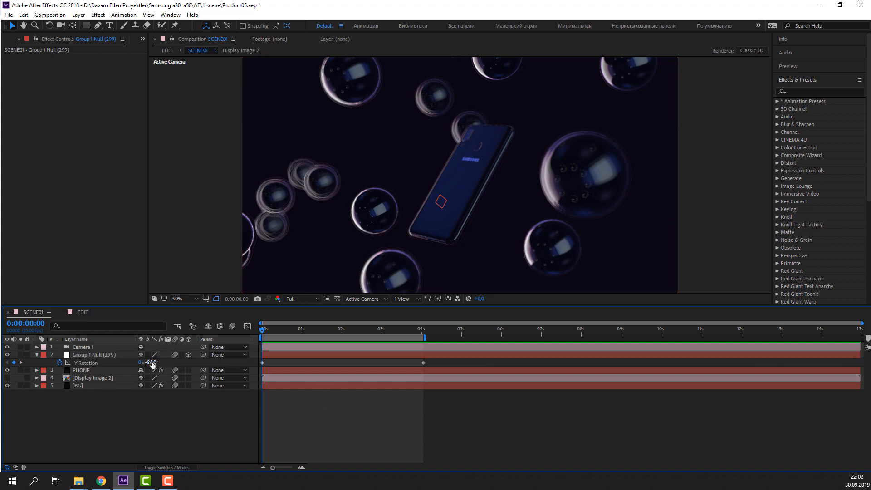
left_click_drag(150, 363, 411, 366)
key("Delete")
Keyframe a larger Y Rotation on the Group 1 Null at 0:00:04:01, preview the turn, and save the project
left_click_drag(265, 329, 424, 340)
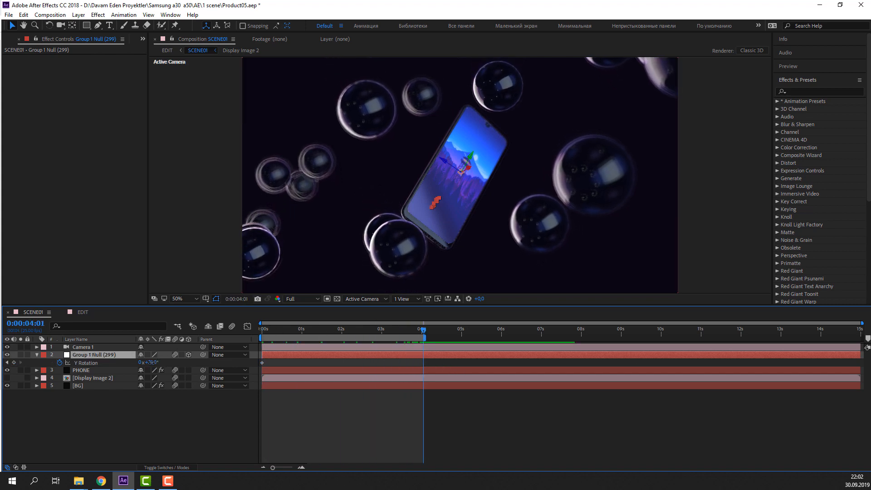
left_click_drag(151, 363, 182, 356)
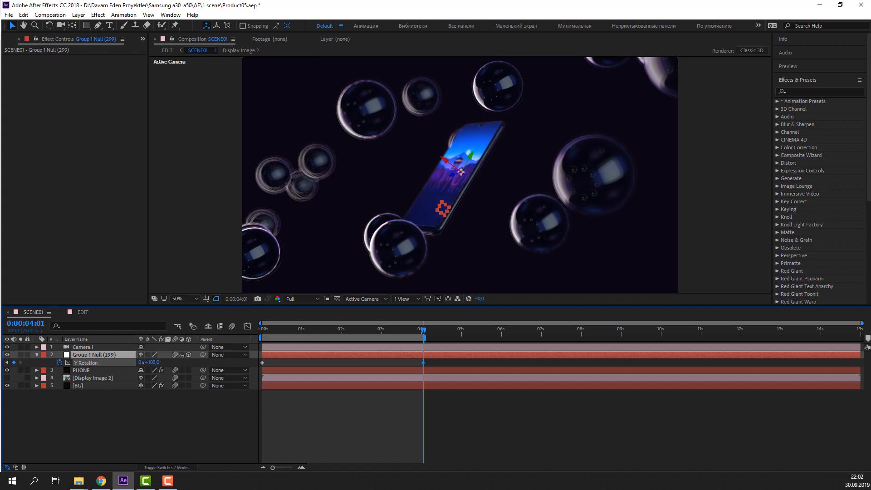
left_click(550, 418)
key("space")
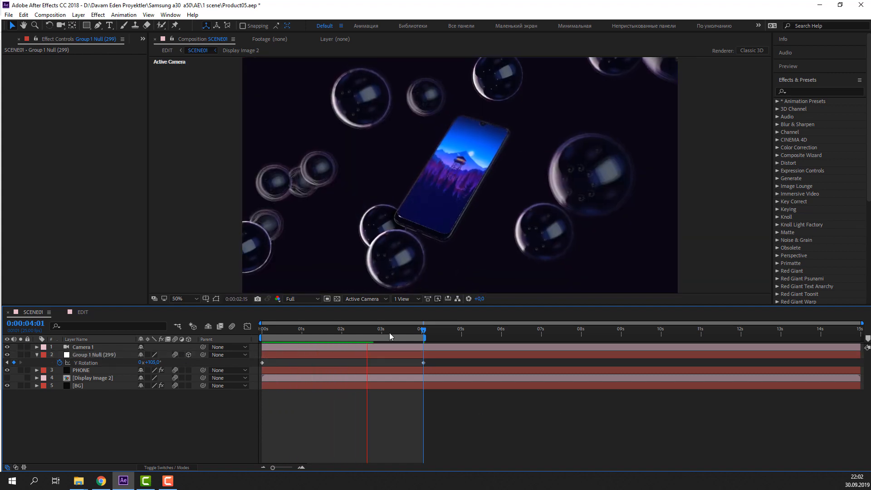
left_click(401, 332)
key("Home")
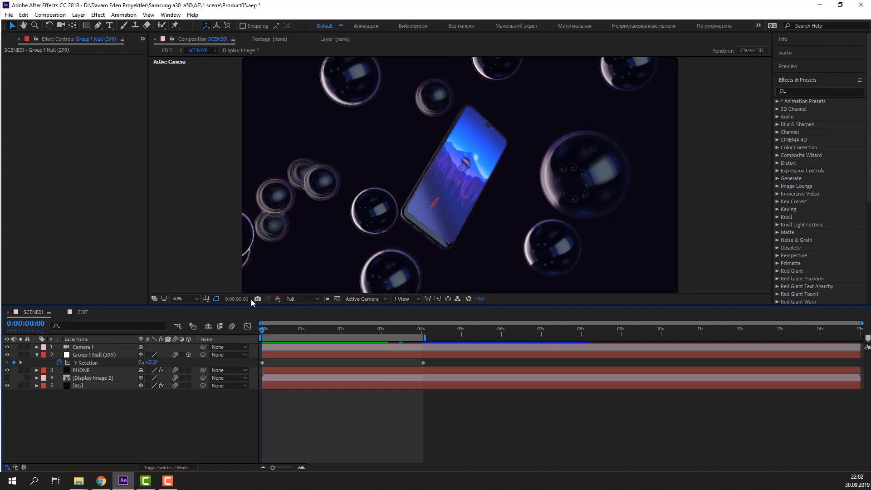
key("ctrl+s")
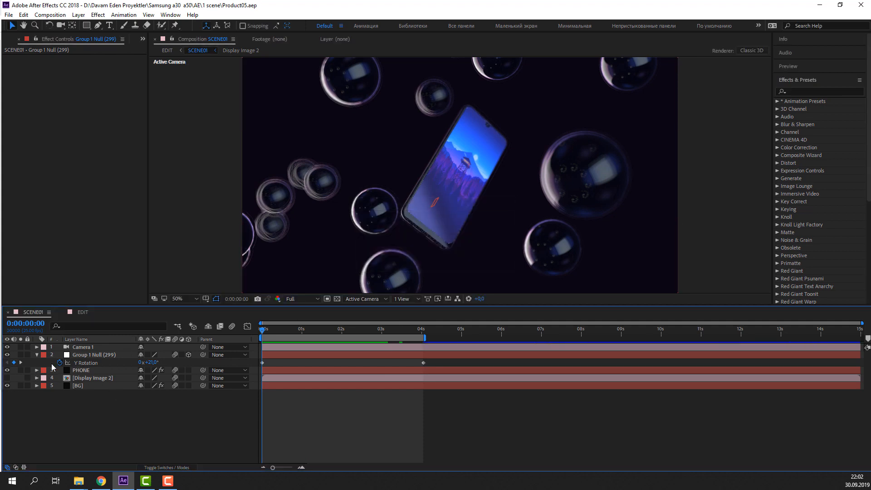
In the PHONE layer's Element effect, set Group 1's particle count to 5 and its replicator shape to Sphere
left_click(36, 355)
left_click(86, 363)
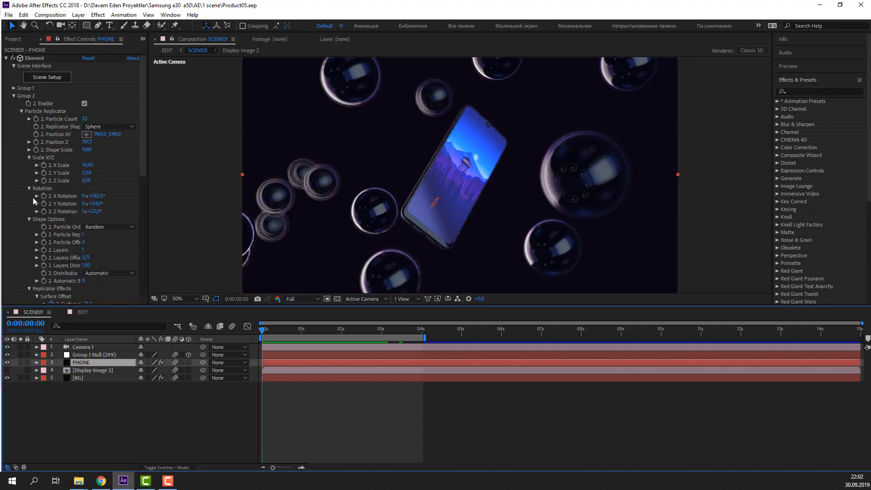
left_click(14, 95)
left_click(14, 88)
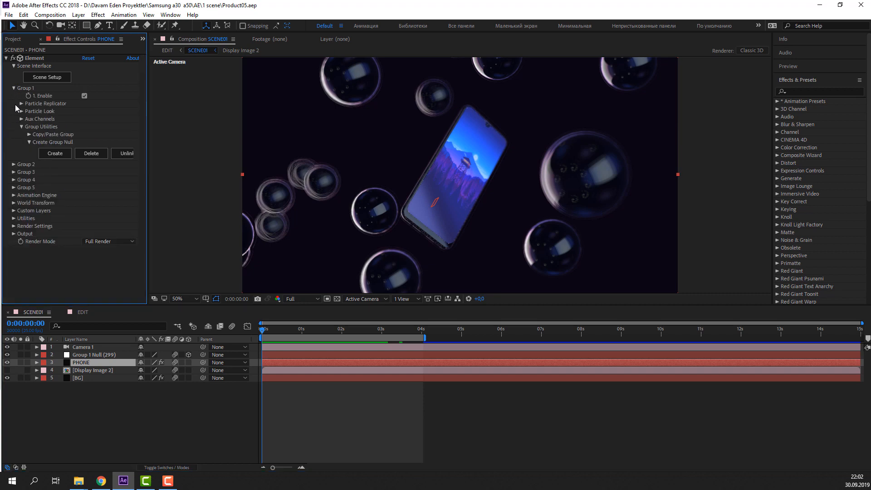
left_click(21, 104)
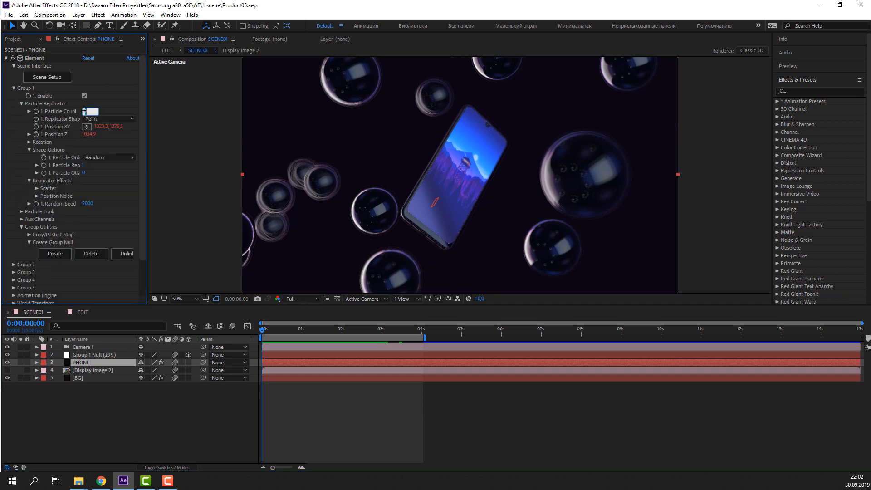
left_click(132, 119)
left_click(122, 159)
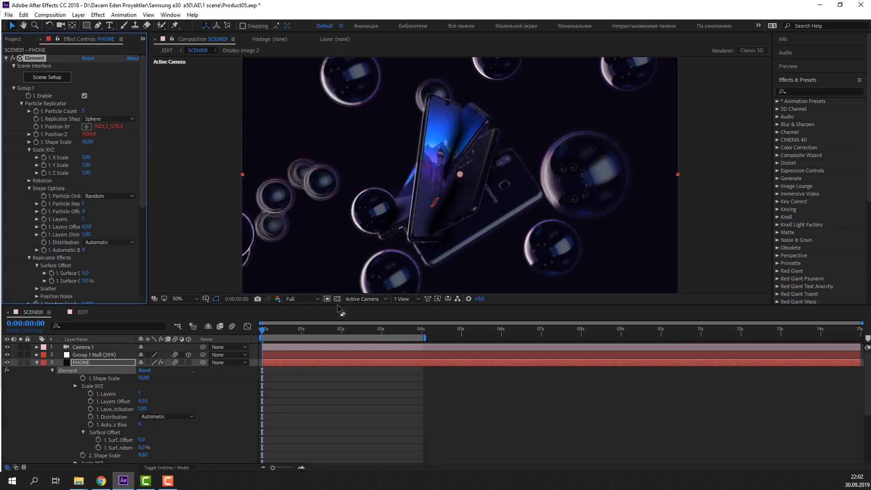
Spread the replicated phones by setting Group 1's replicator scale to X 8.40, Y 2.50 and Z 9.90
left_click_drag(94, 158, 117, 154)
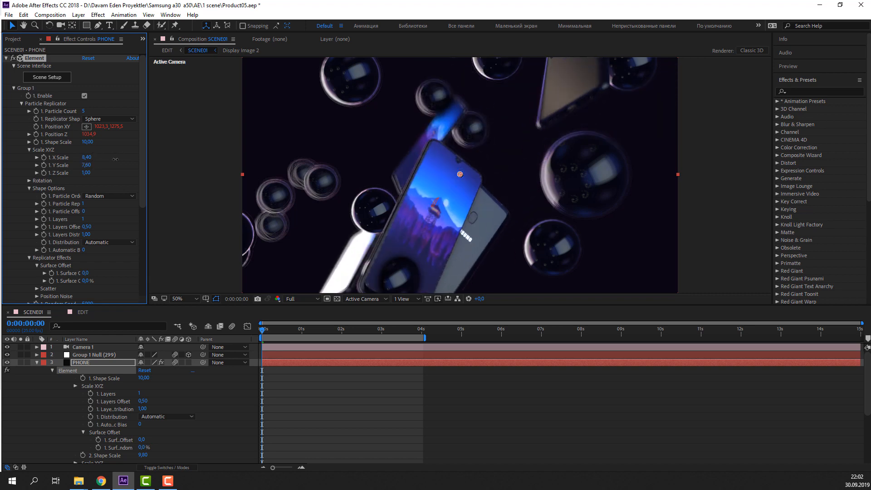
left_click_drag(103, 165, 129, 175)
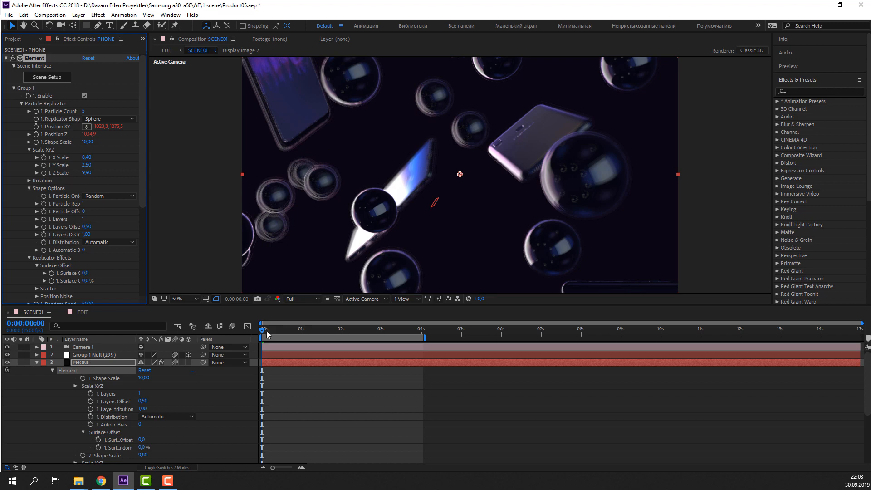
mouse_move(268, 334)
left_mouse_down()
mouse_move(384, 337)
mouse_move(255, 340)
left_mouse_up()
Change Group 1's replicator shape to Plane and check the phone arrangement up to 0:00:02:06
left_click(109, 119)
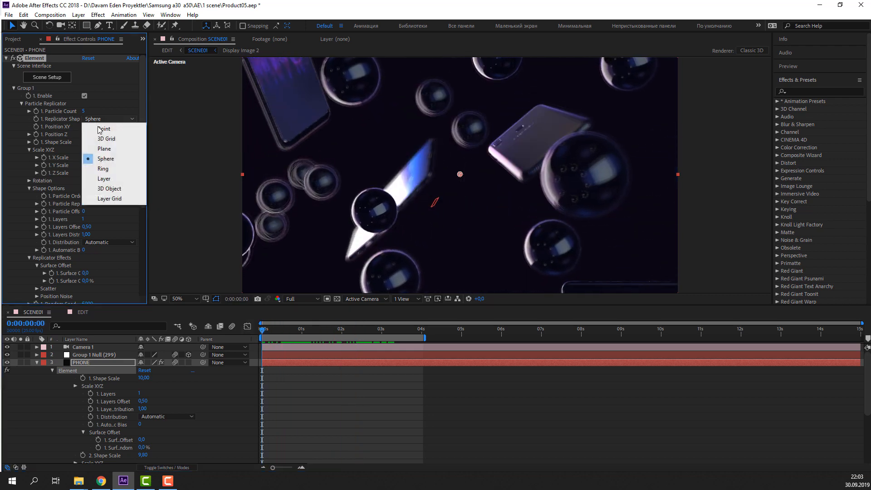
left_click(102, 135)
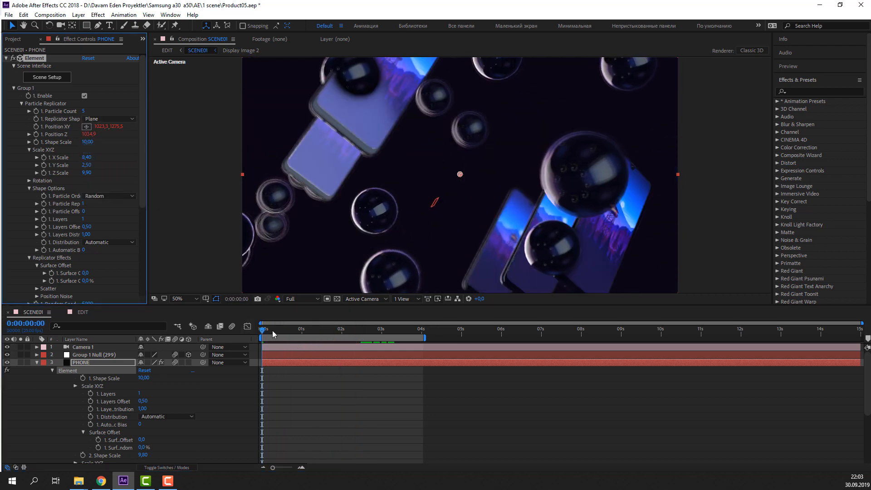
left_click_drag(273, 334, 351, 338)
Set Group 1's particle count to 10 and its replicator shape to Sphere, checking the arrangement up to 0:00:01:06
left_click(86, 114)
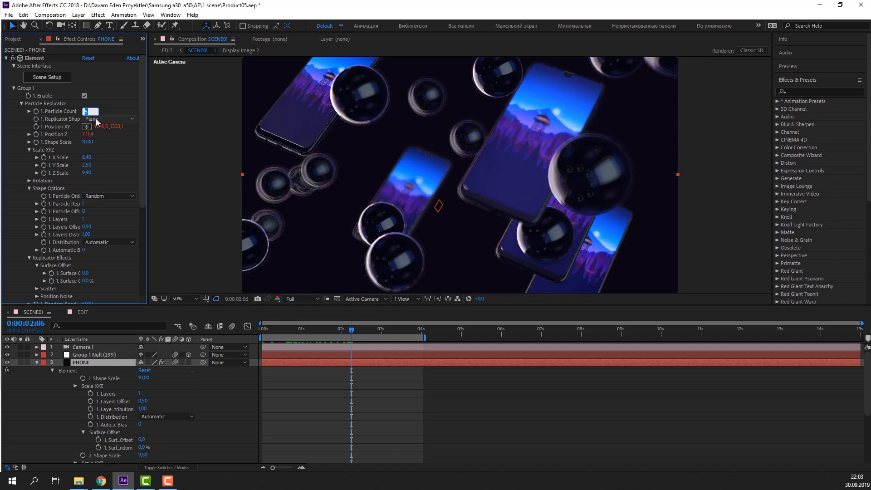
key("Return")
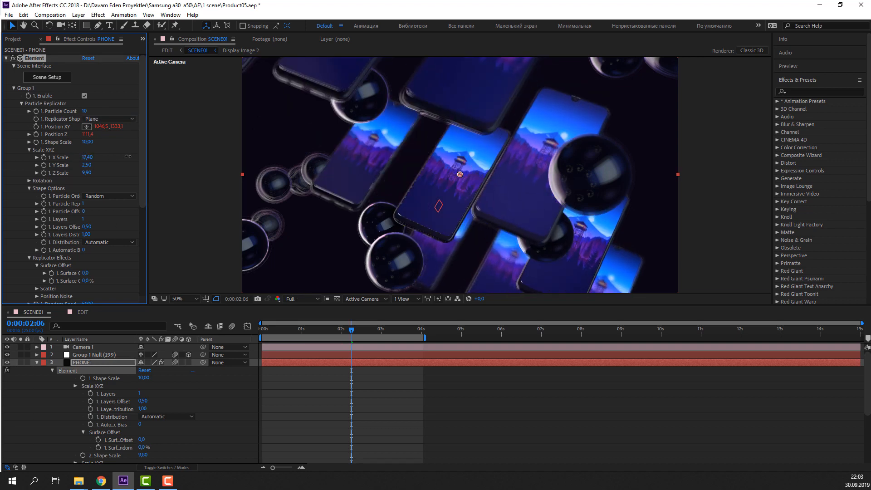
left_click(114, 118)
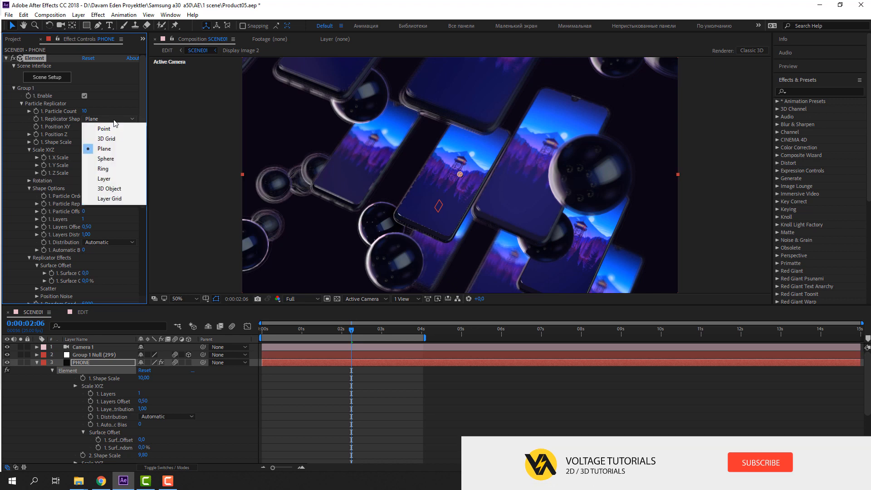
left_click(106, 159)
left_click_drag(287, 333, 232, 335)
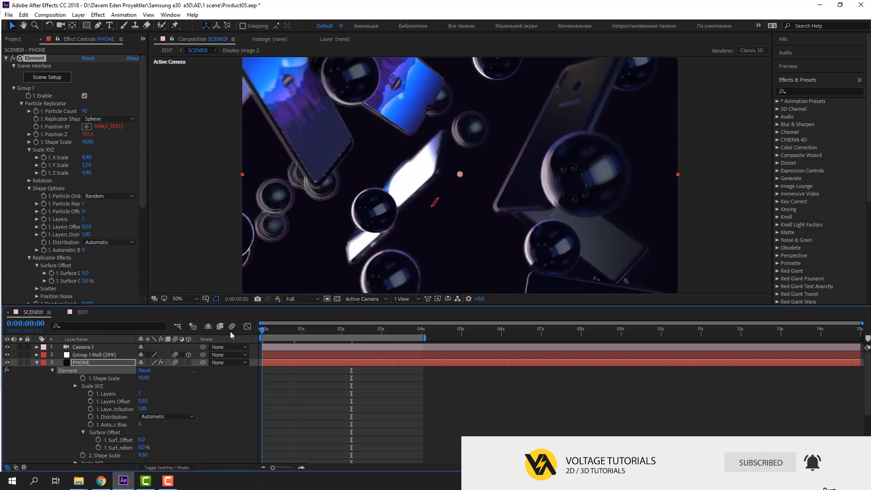
left_click_drag(284, 330, 312, 343)
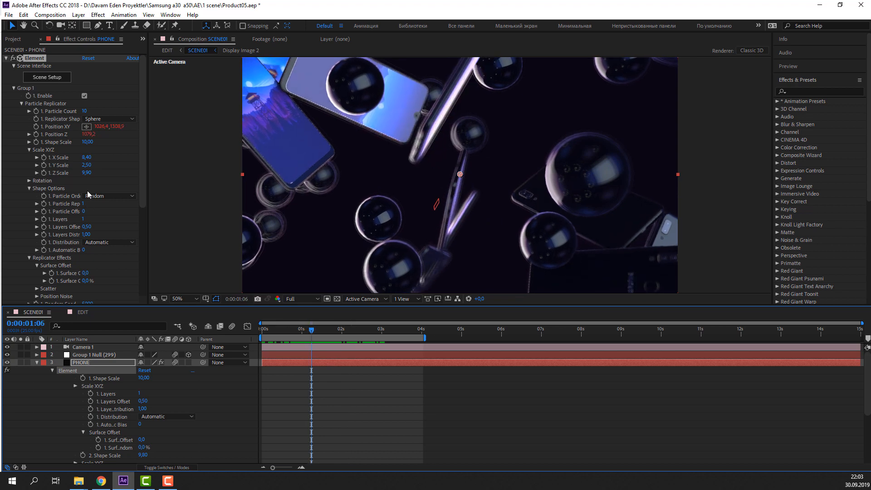
Pull the replicated phones closer together with Group 1 scale X 4.30, Y 2.10 and Z 1.50, and preview the rotation
left_click_drag(86, 173, 57, 184)
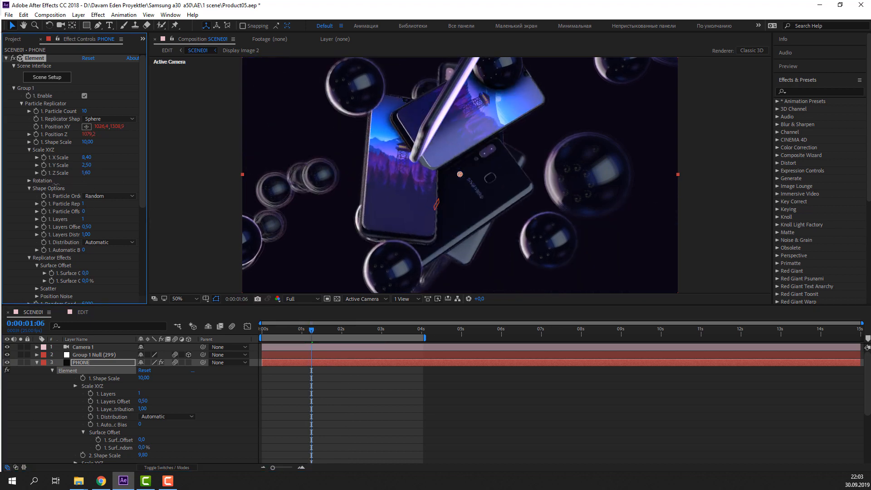
left_click_drag(57, 184, 55, 184)
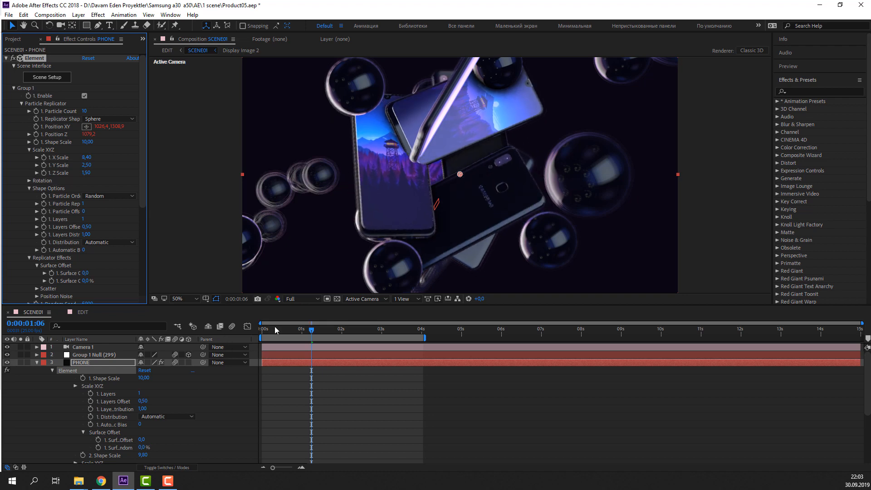
left_click_drag(275, 329, 263, 330)
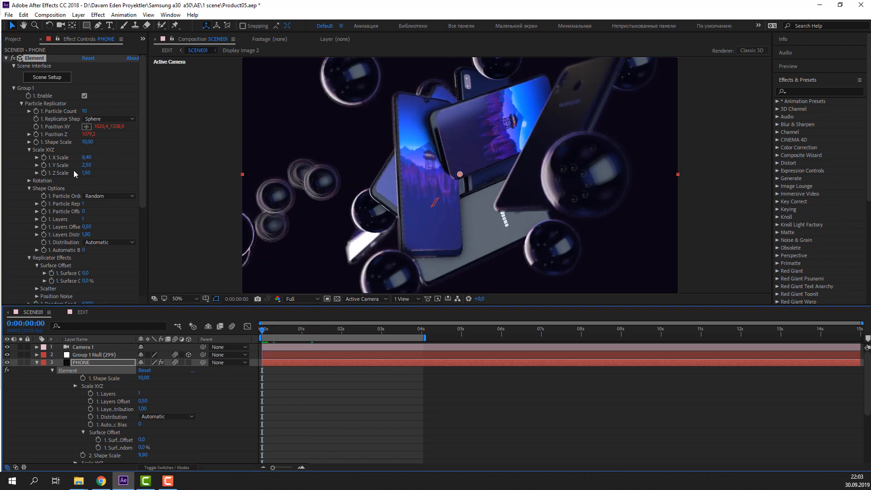
left_click_drag(87, 165, 61, 158)
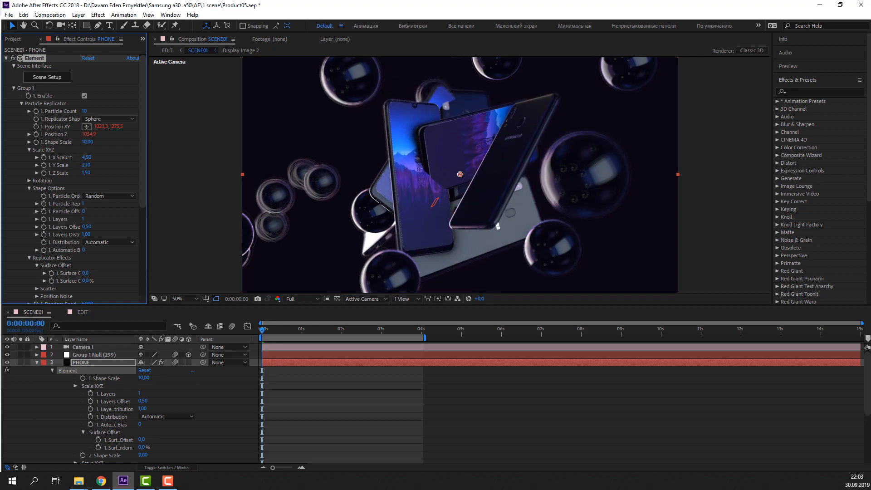
key("space")
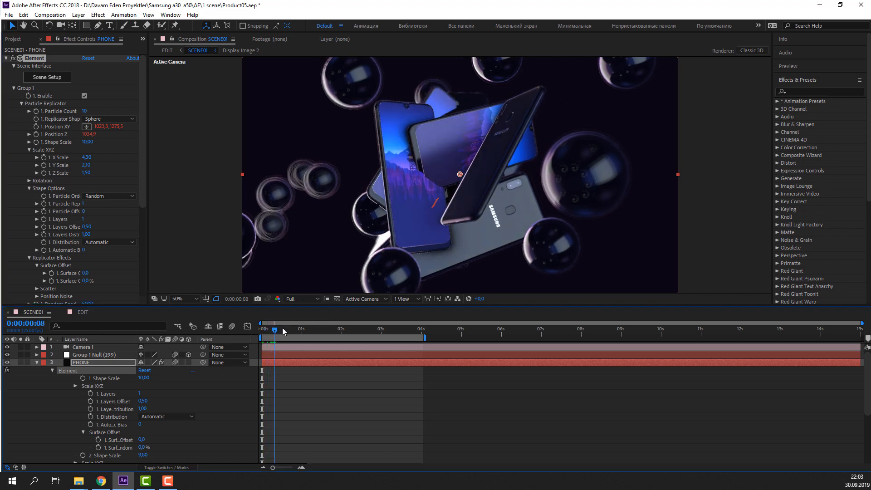
left_click_drag(334, 324, 412, 325)
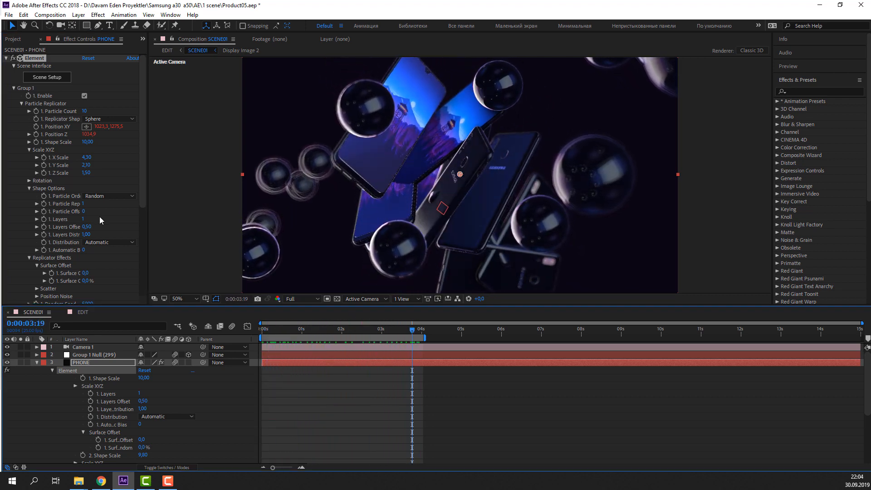
Adjust Group 1's replicator scale to X 3.30, Y 3.30 and Z 1.40, checking the cluster at several times
left_click_drag(83, 175, 78, 177)
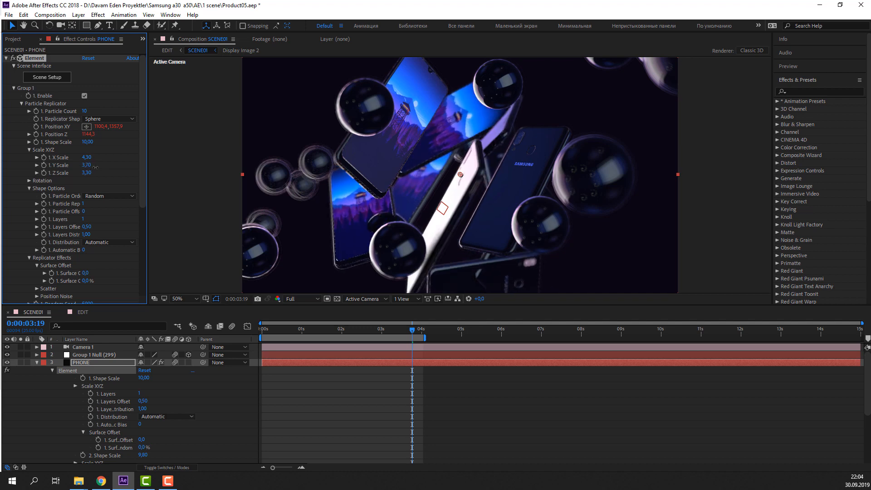
left_click_drag(268, 332, 355, 330)
left_click_drag(86, 158, 83, 172)
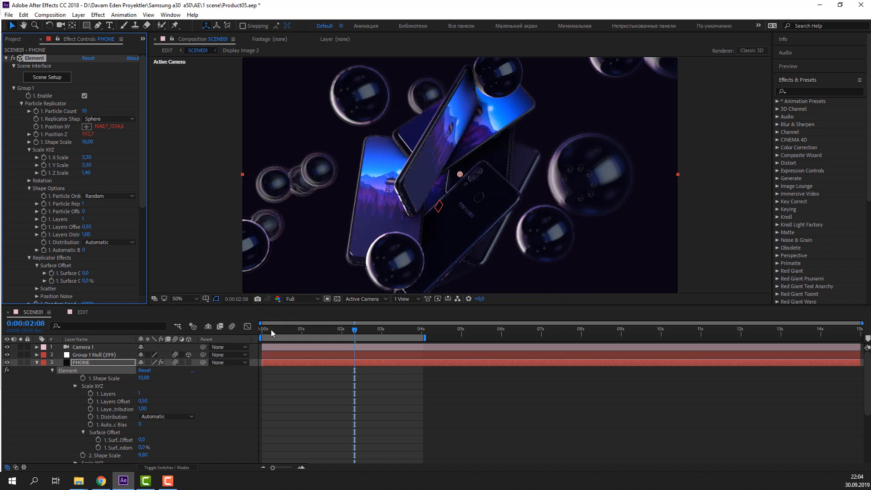
left_click_drag(272, 334, 326, 333)
Set Group 1's Layers Offset to 1.16 and Shape Scale to 12.40, and check the phones up to 0:00:02:05
left_click_drag(86, 227, 85, 204)
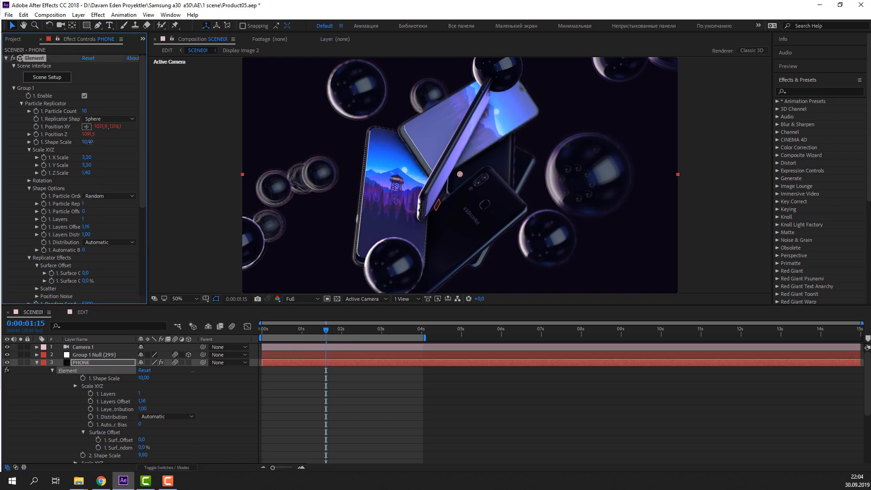
mouse_move(103, 143)
left_mouse_down()
mouse_move(78, 146)
mouse_move(114, 146)
mouse_move(91, 147)
left_mouse_up()
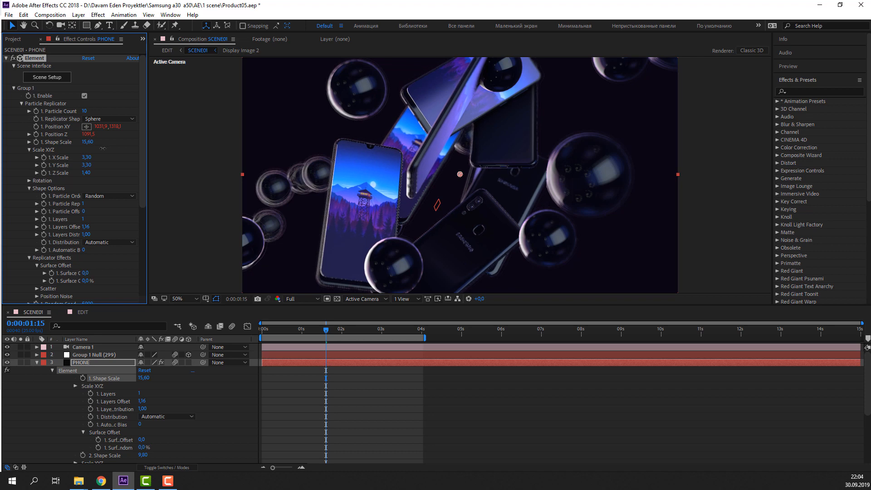
left_click_drag(268, 329, 350, 326)
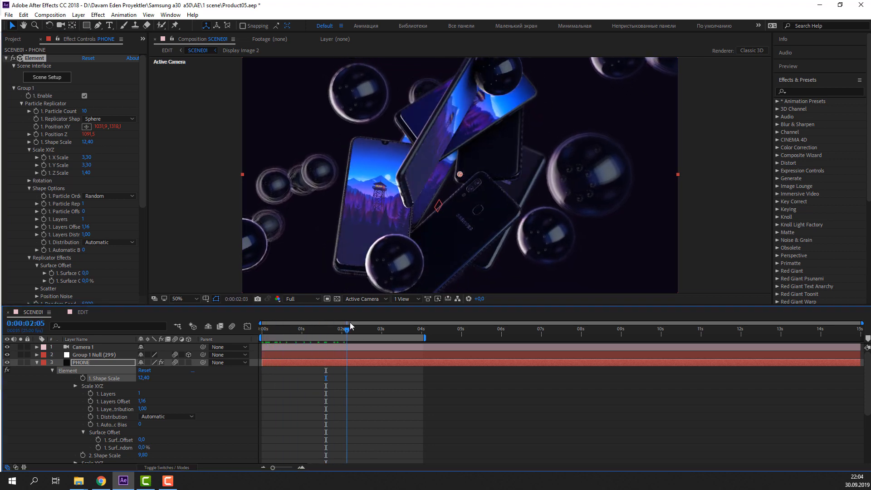
Spread the phones with Group 1 replicator scale X 3.60, Y 3.00 and Z 5.60, and play the animation
left_click_drag(90, 157, 103, 177)
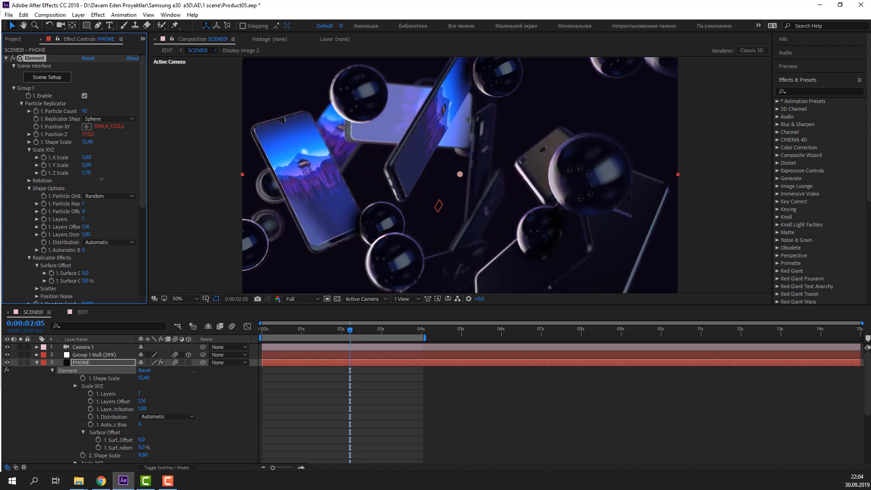
key("space")
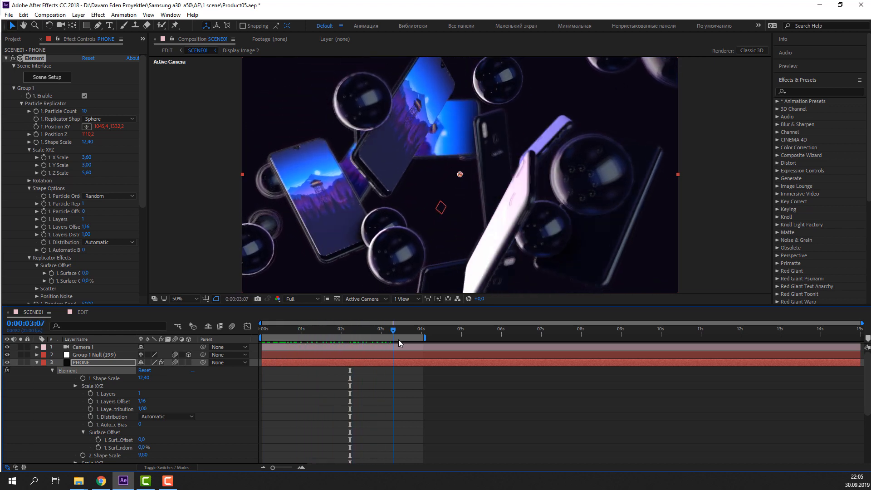
key("space")
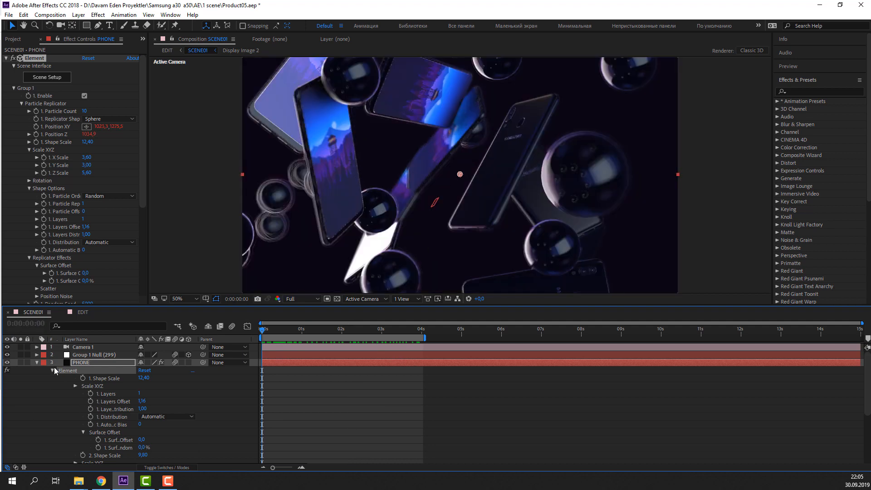
Collapse the PHONE layer's properties, inspect the phones and spheres up close at the first frame, and select the PHONE layer
left_click(38, 364)
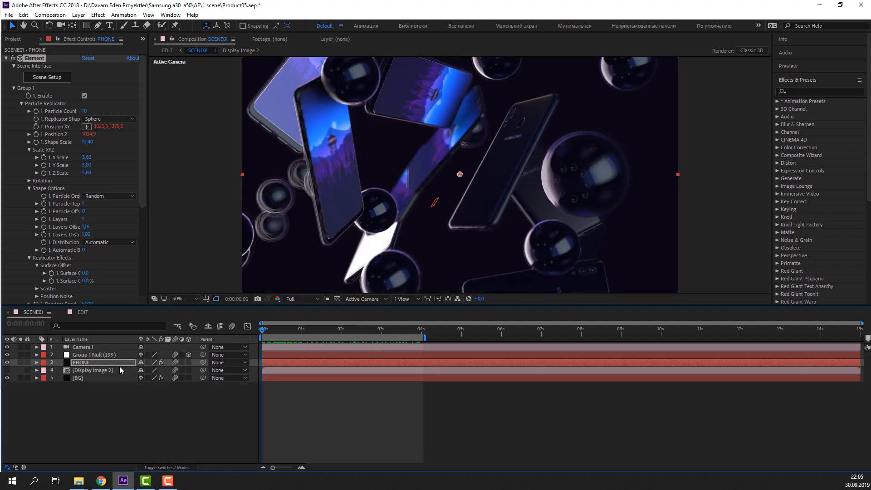
left_click(97, 349)
left_click(118, 404)
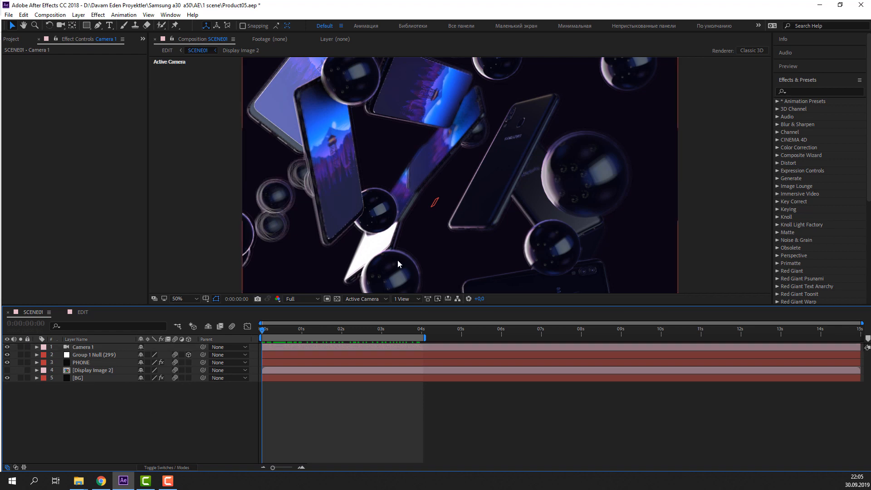
scroll(397, 259, "up", 1)
left_click_drag(194, 205, 428, 204)
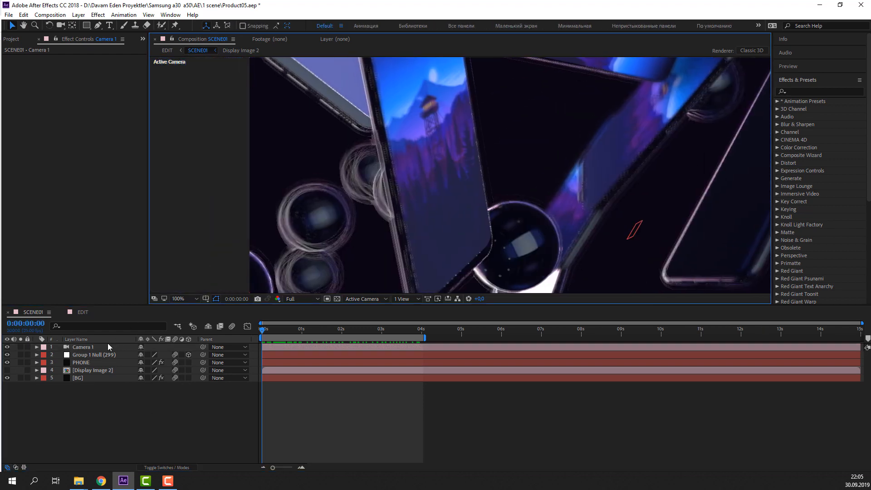
left_click(90, 362)
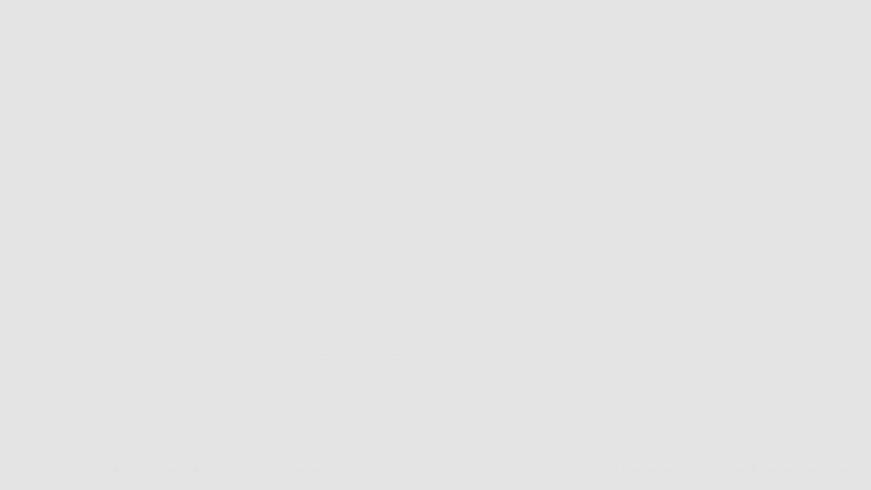